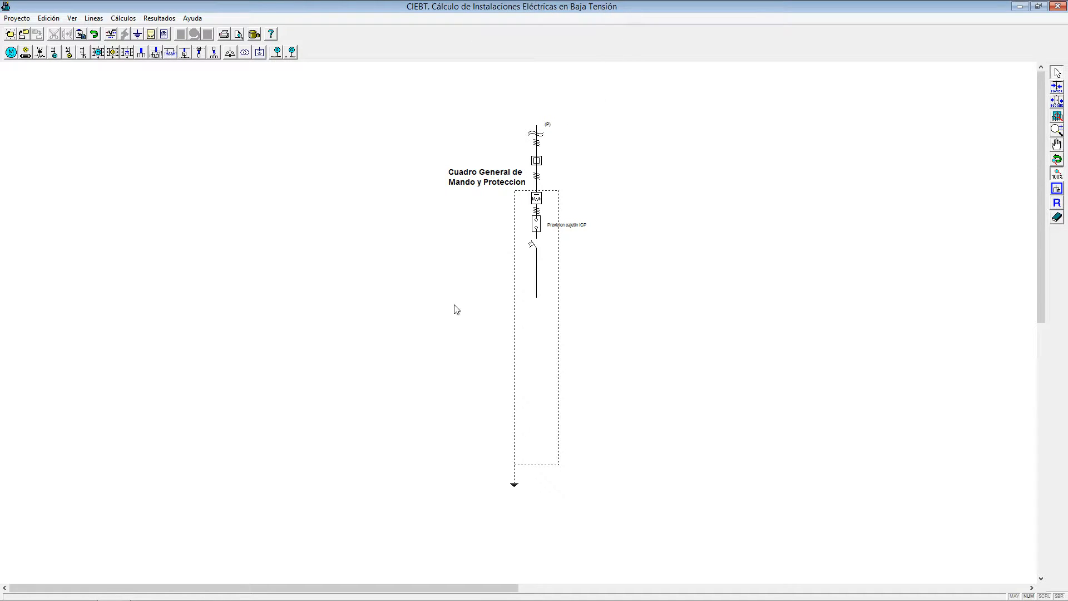
click(1057, 144)
drag(656, 266, 508, 275)
click(1056, 72)
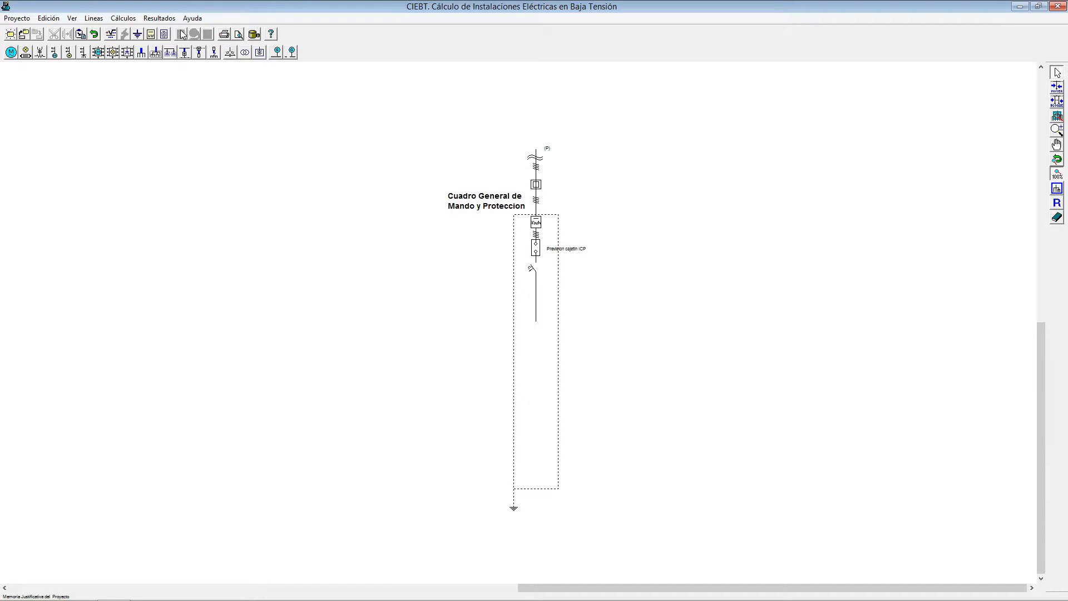
click(160, 20)
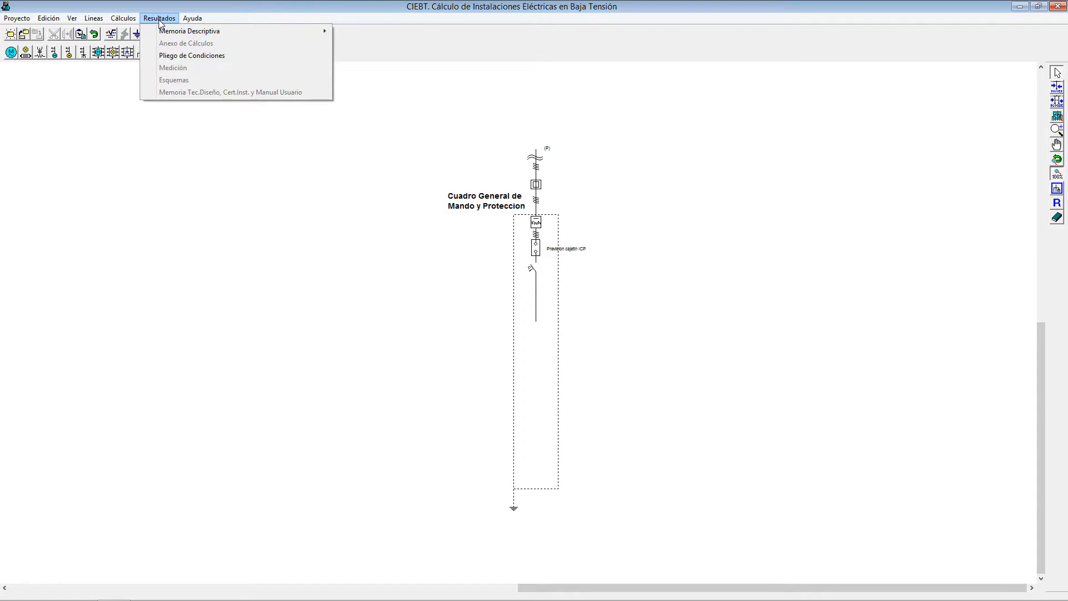
click(160, 20)
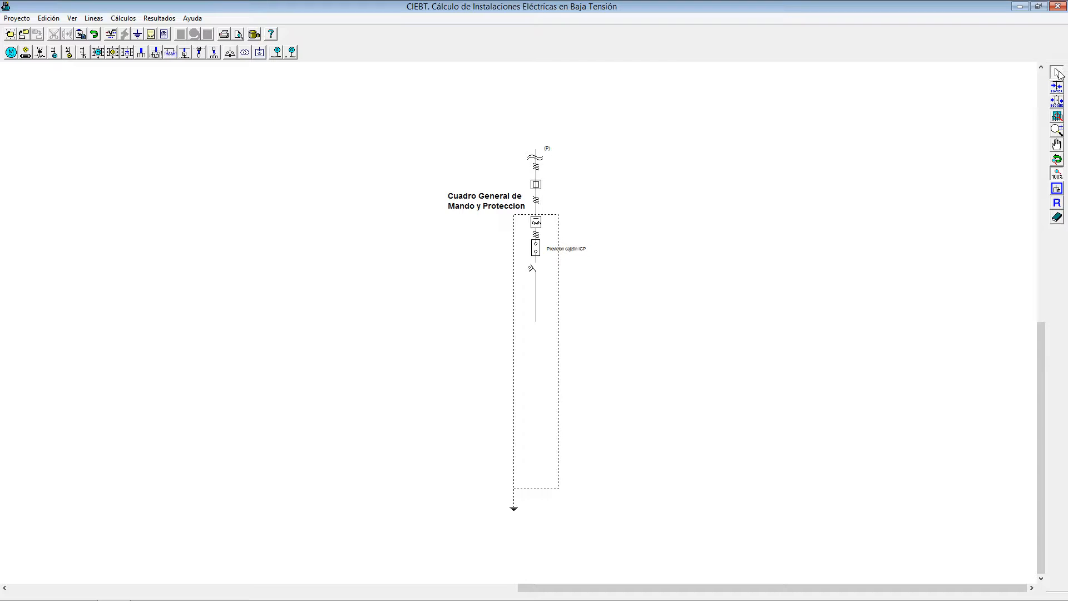
- Zoom in on a window around the whole single-line diagram, from the earth connection up to the supply, and restore the previous view
click(534, 163)
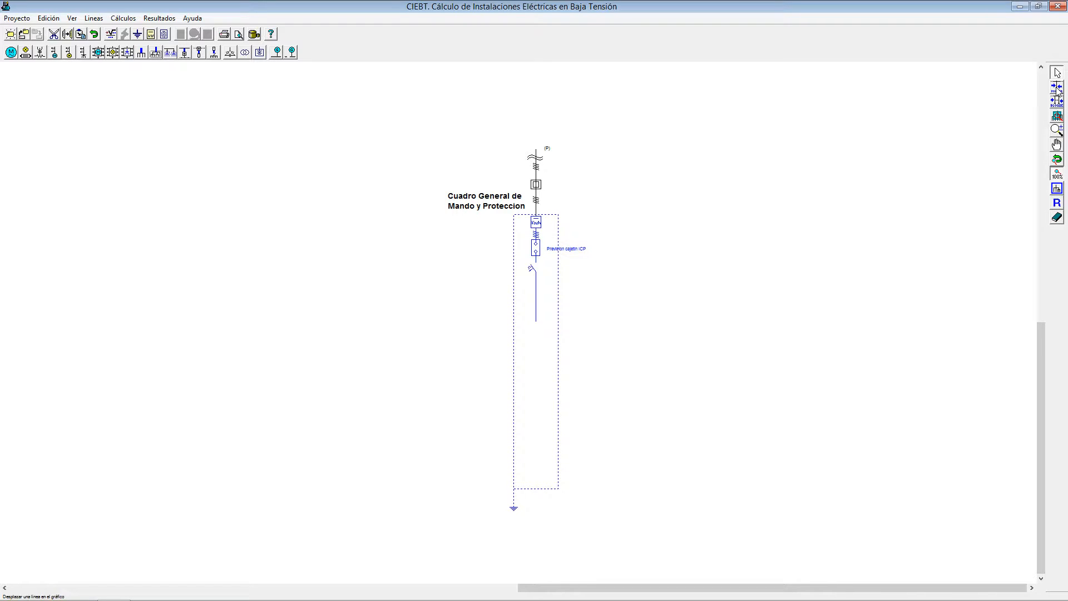
click(1057, 117)
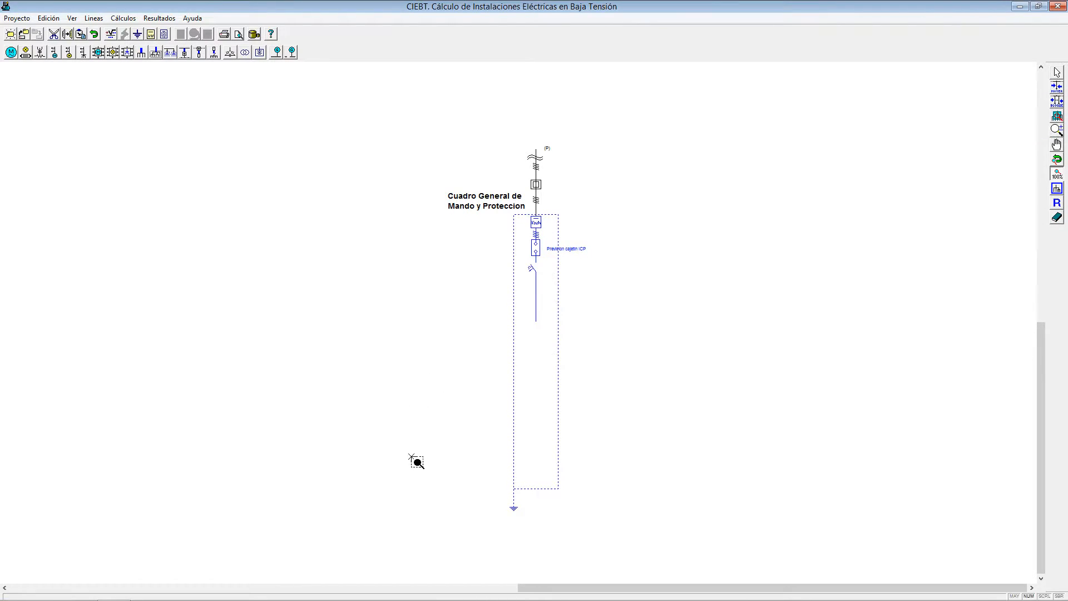
drag(397, 513, 681, 121)
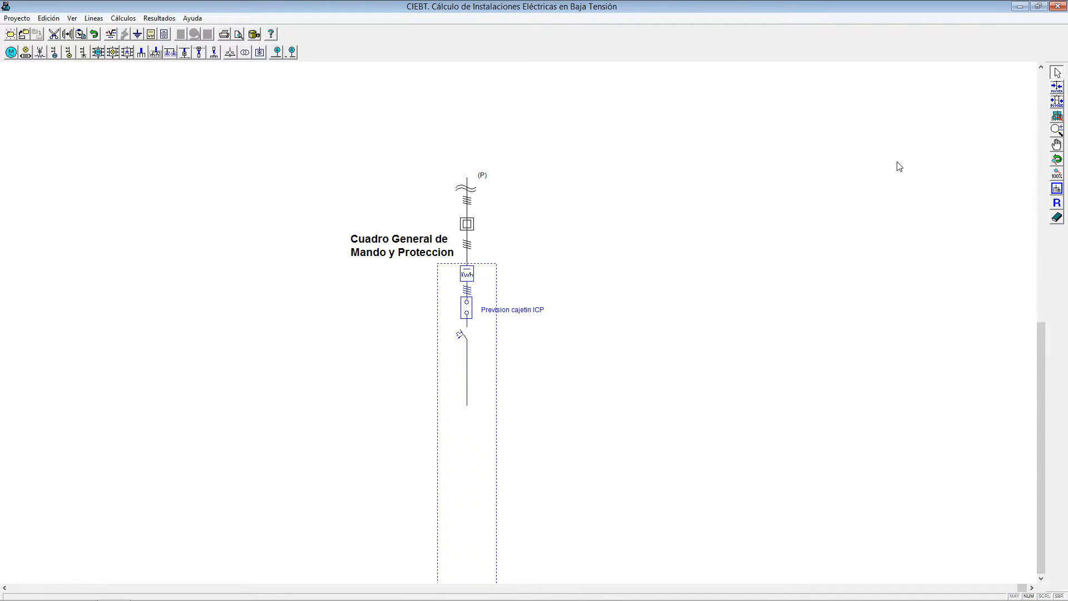
click(1057, 161)
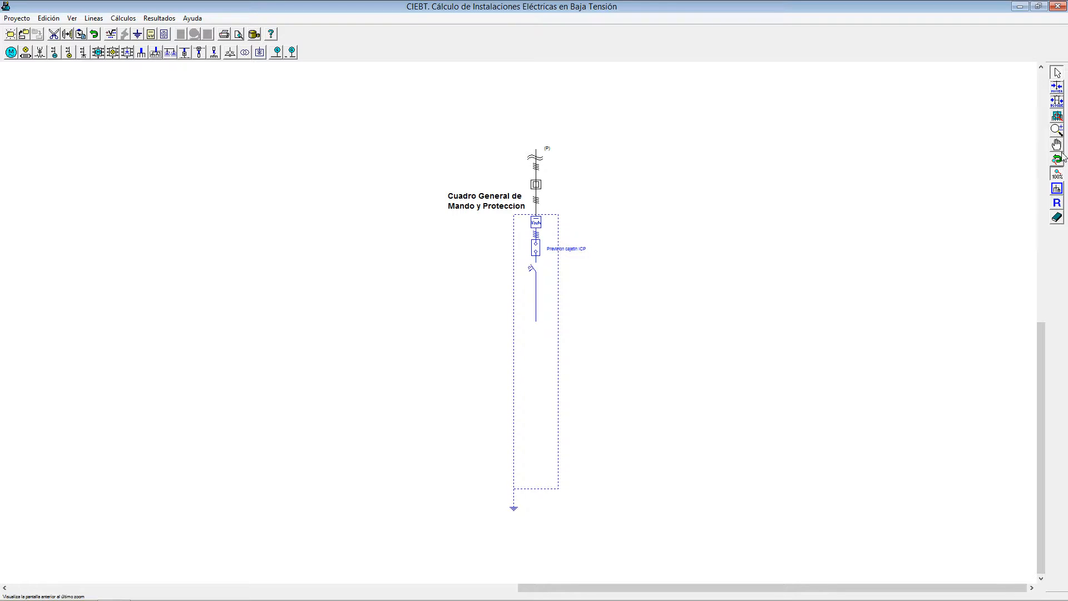
- Pan the single-line diagram slightly left and down, and return to the selection tool
click(1057, 130)
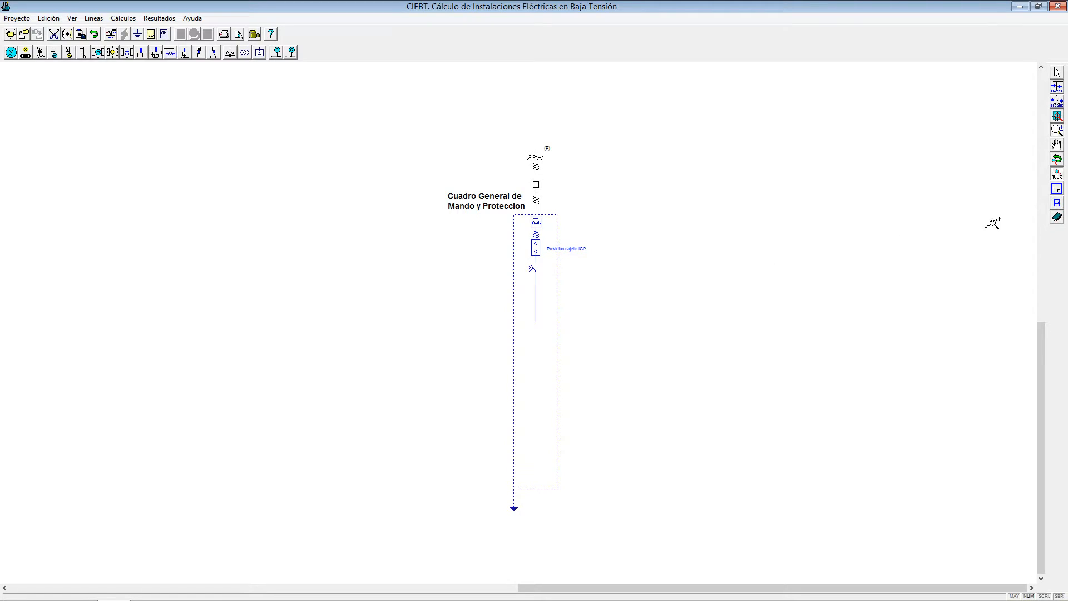
click(1057, 146)
drag(604, 286, 498, 324)
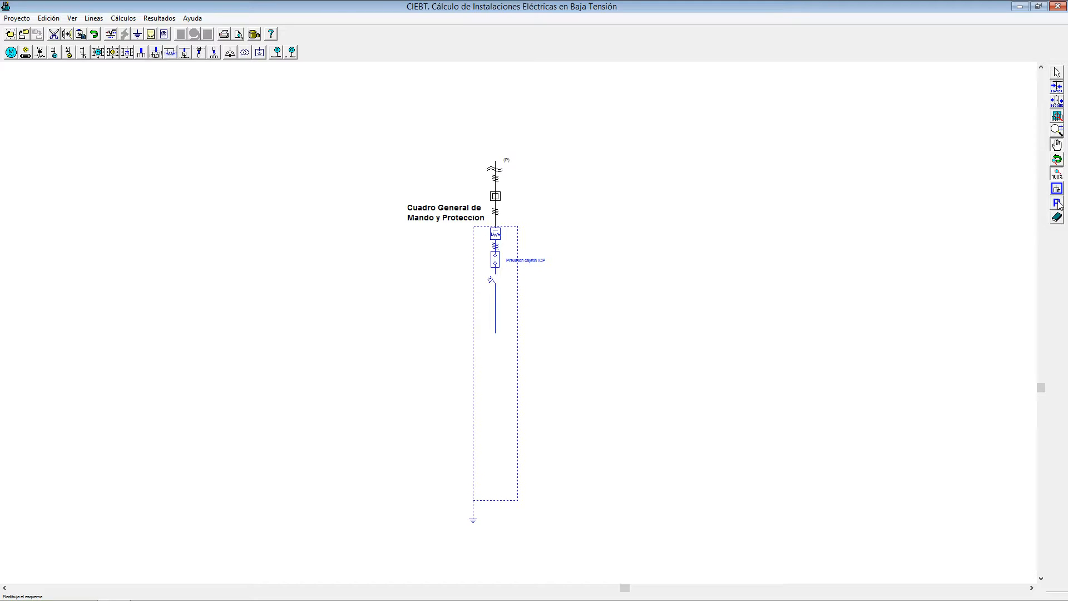
click(1057, 146)
click(1057, 73)
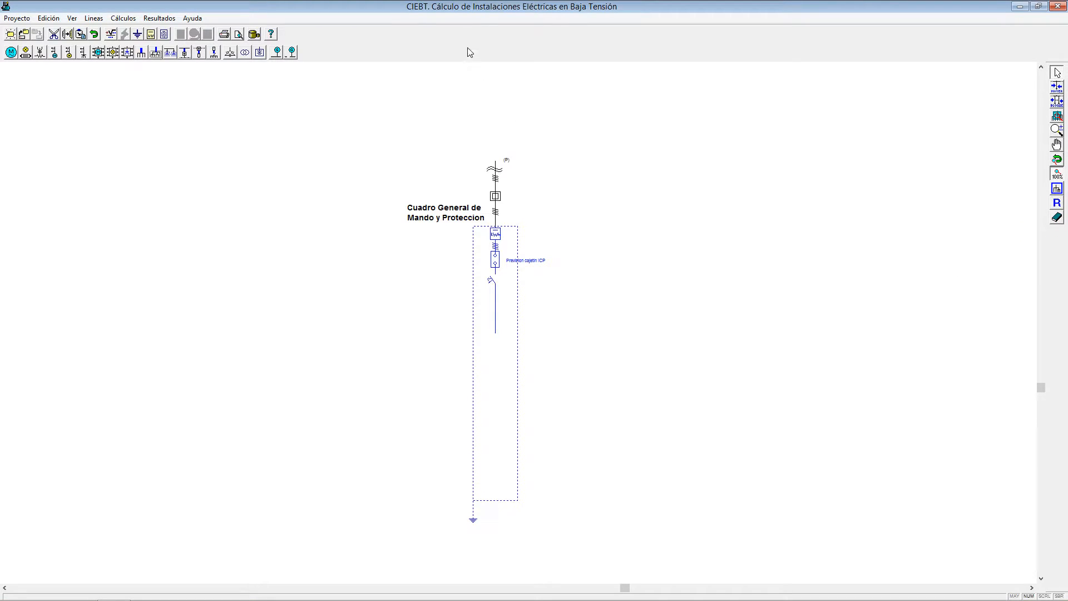
- Check which executables are offered as the project's text editor, without changing the editor path
click(13, 20)
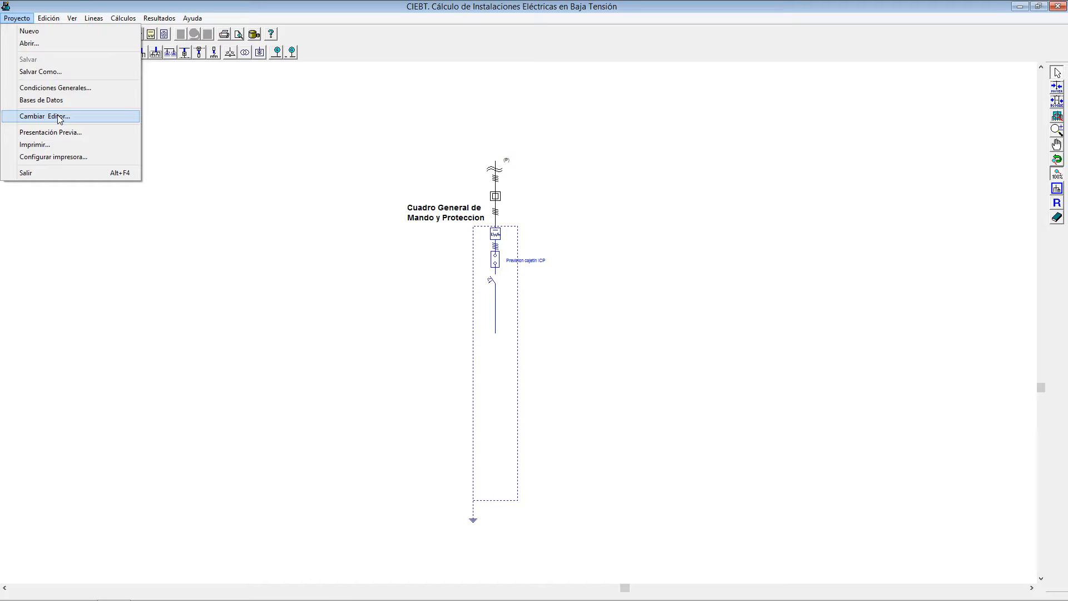
click(60, 119)
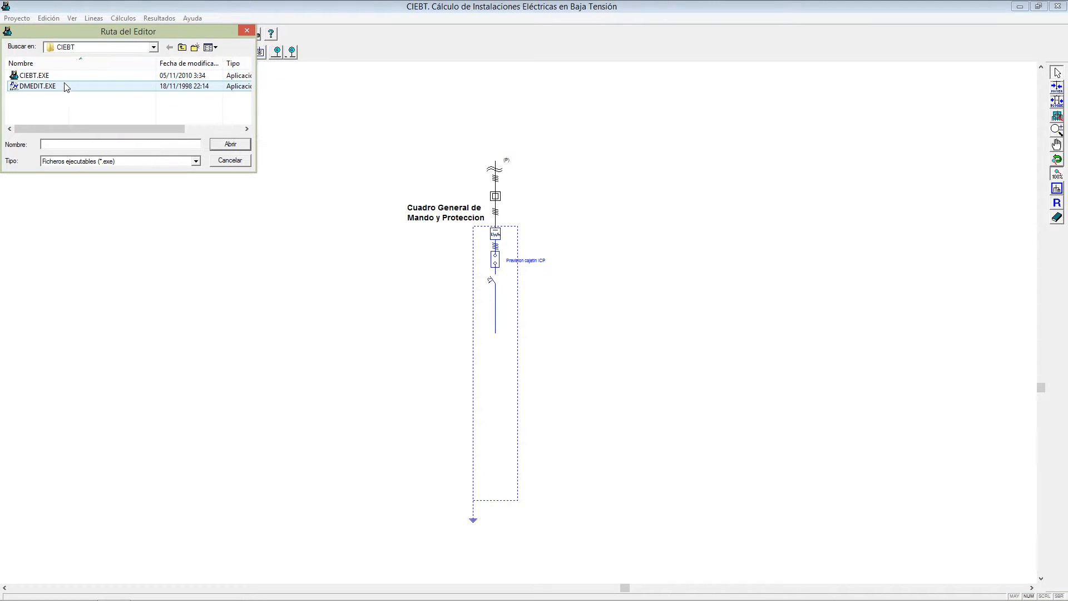
click(230, 161)
- Set the installation's connection to Trafo in the general conditions and apply it to the diagram
click(24, 20)
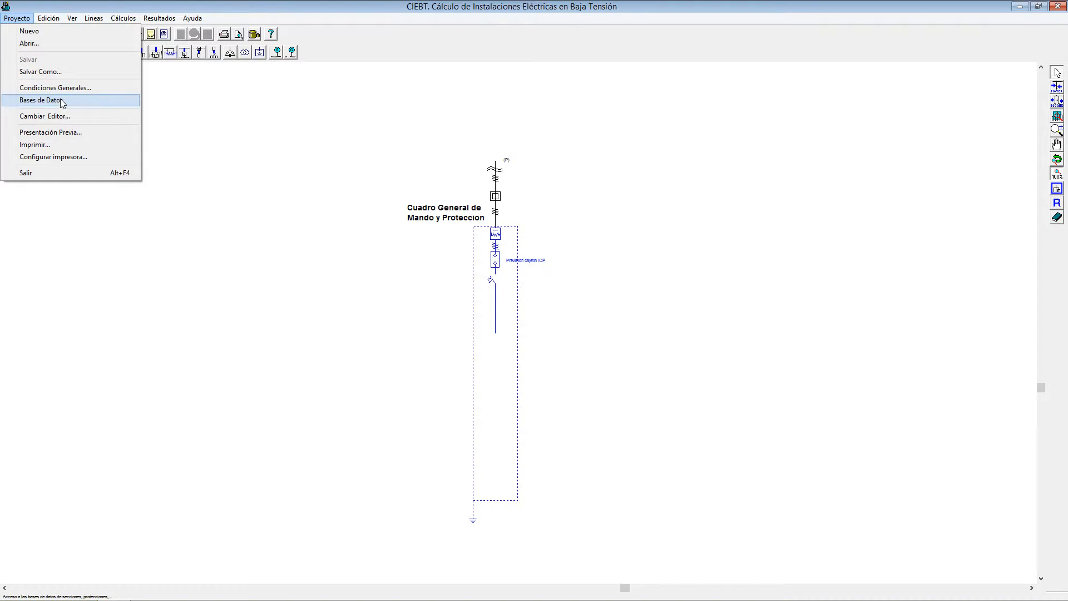
click(68, 91)
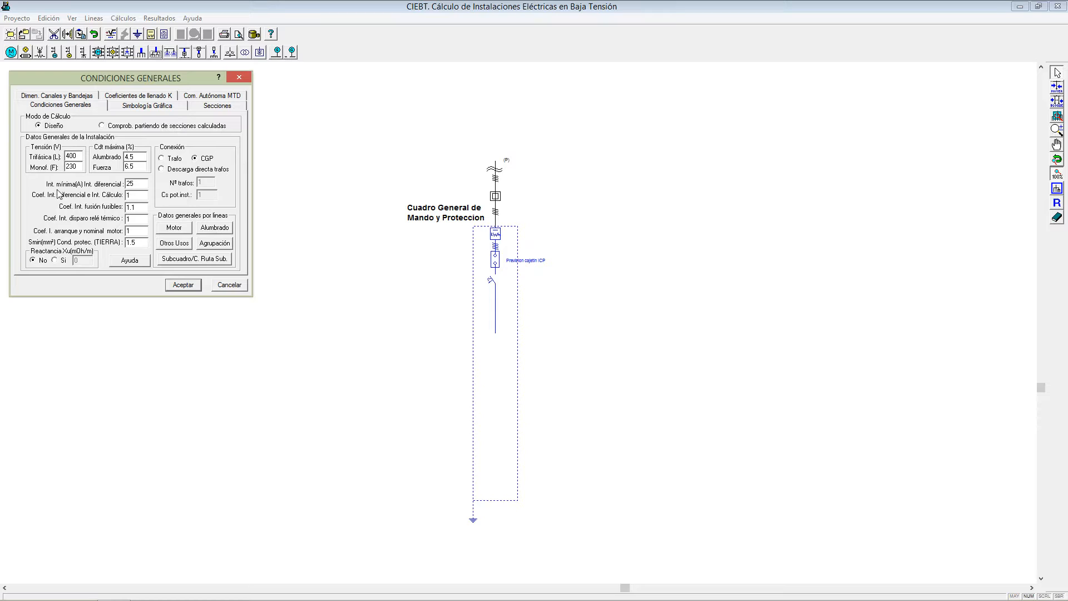
double_click(128, 184)
click(136, 231)
click(182, 284)
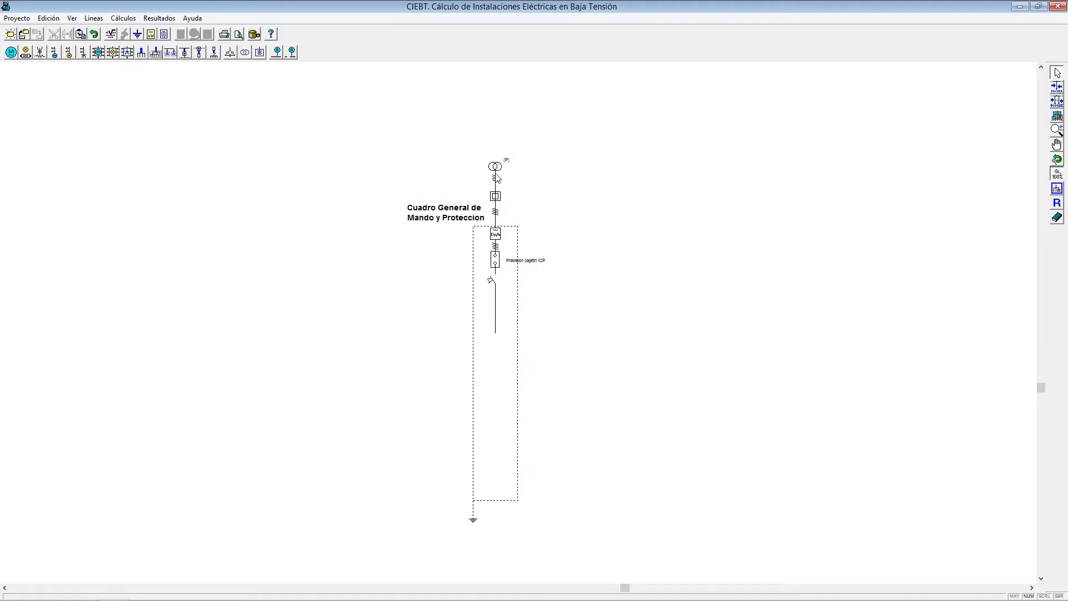
- Set the installation's connection back to CGP in the general conditions
click(17, 18)
click(39, 88)
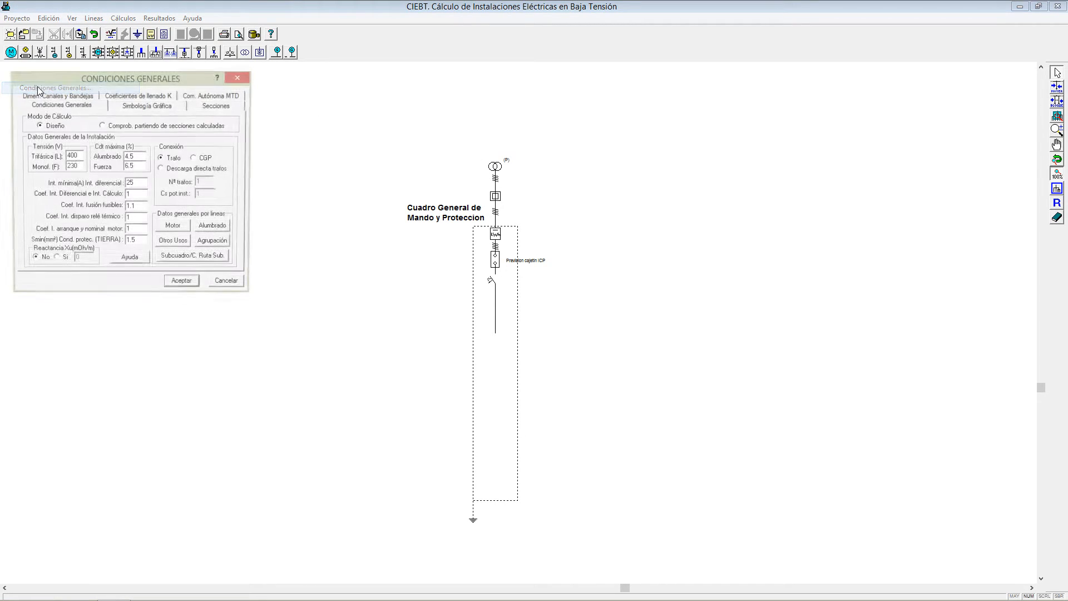
click(195, 158)
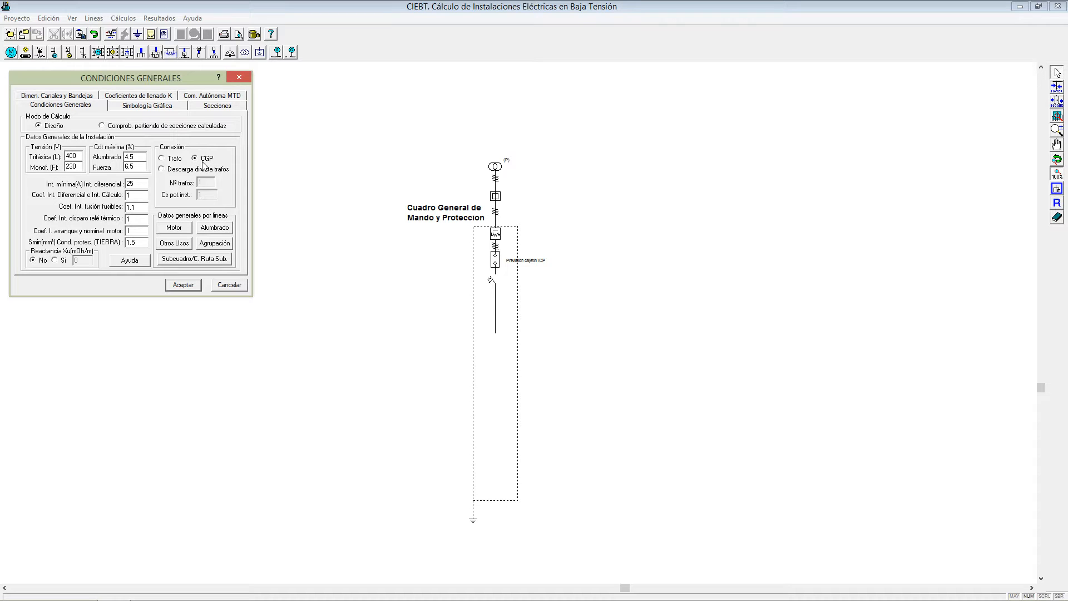
click(186, 284)
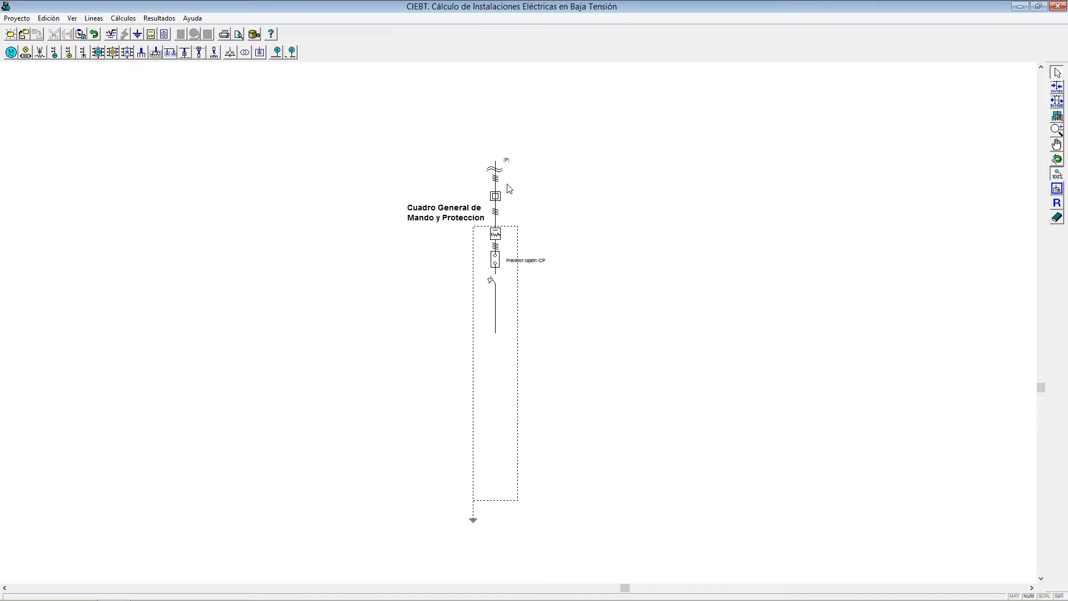
- Examine the general data for motor lines in the general conditions, including the power unit, efficiency and conductor metal options
click(21, 19)
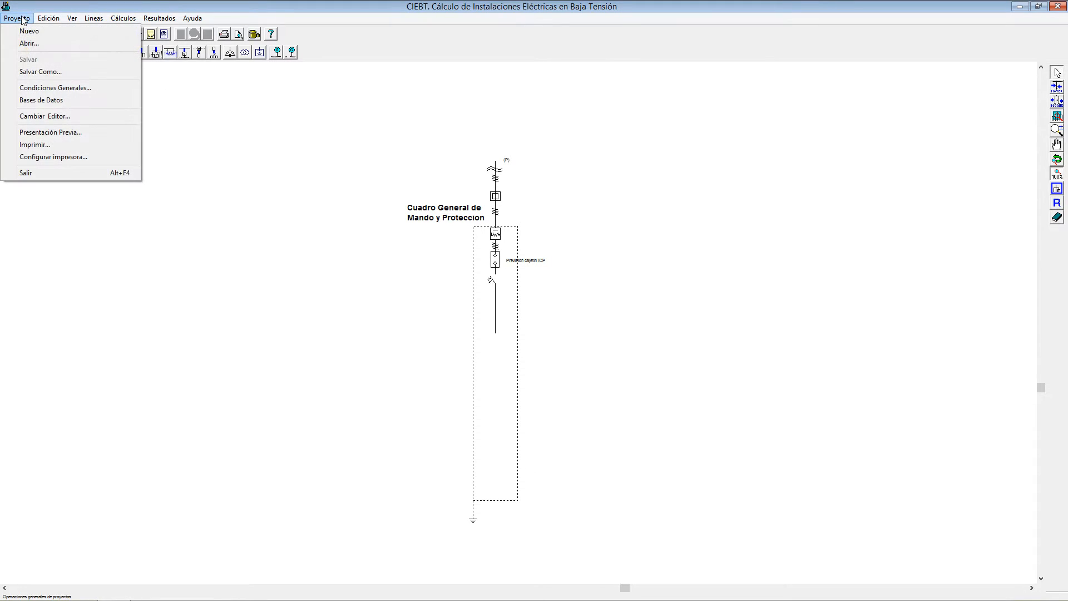
click(37, 86)
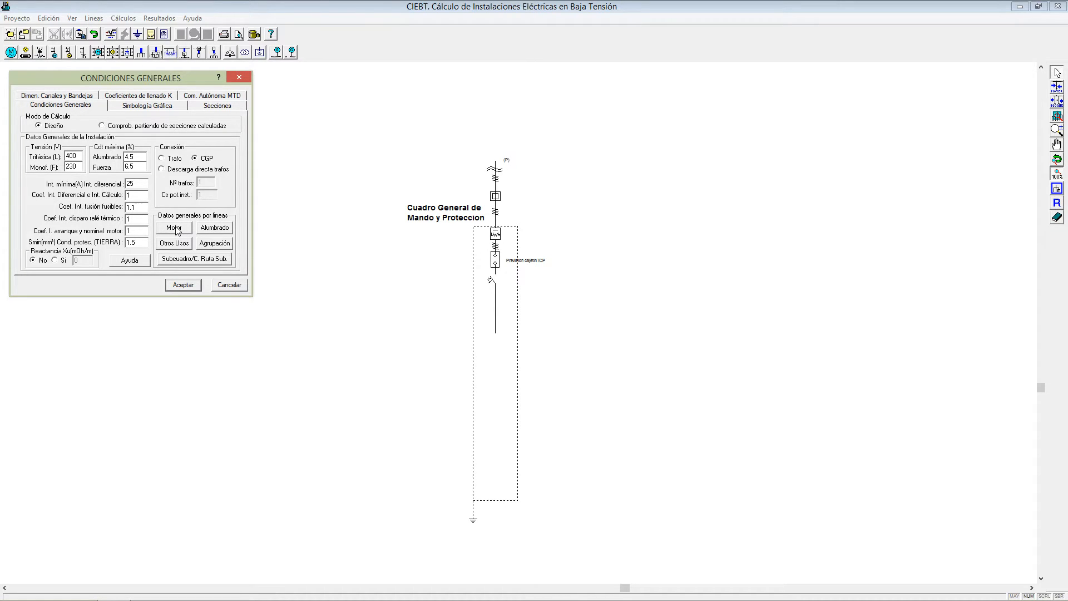
click(174, 228)
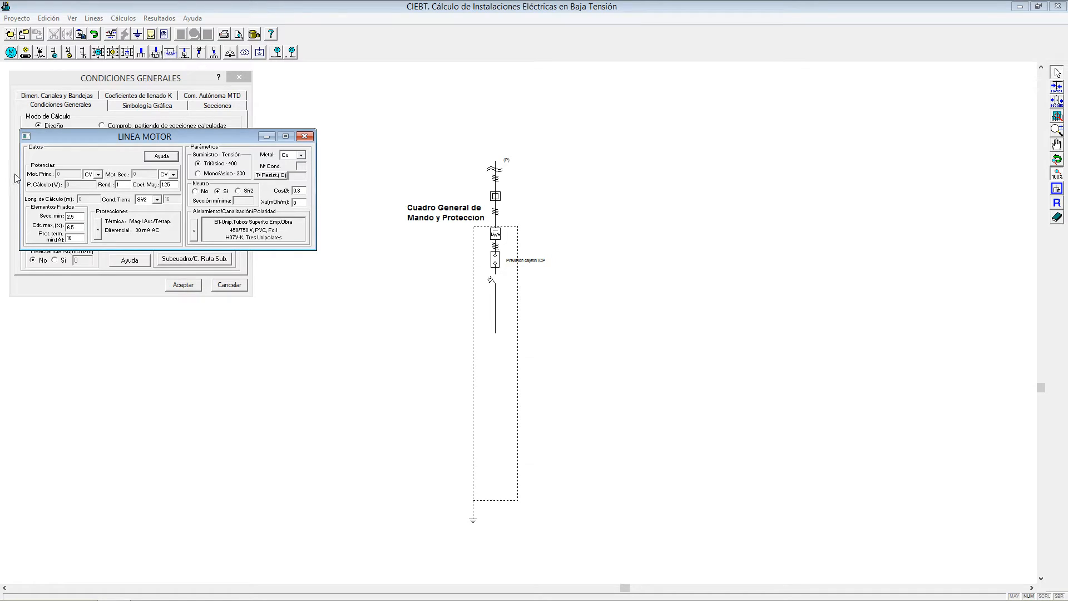
click(99, 174)
click(100, 176)
click(125, 185)
click(305, 155)
- Compare the motor line's conduit options for overhead networks, underground networks and interior installations, and cancel without changes
click(194, 235)
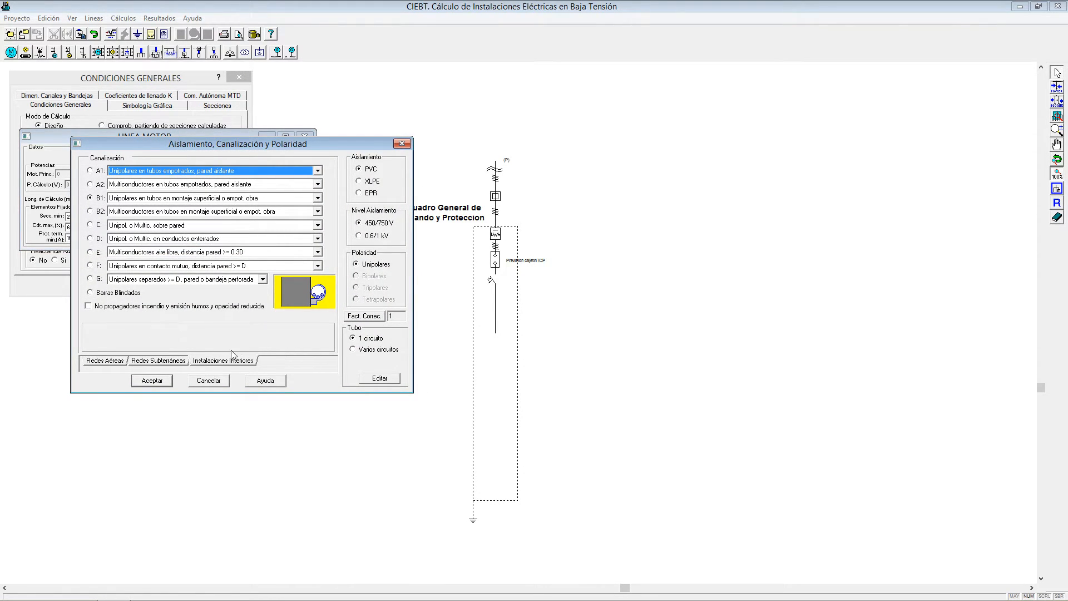
click(167, 361)
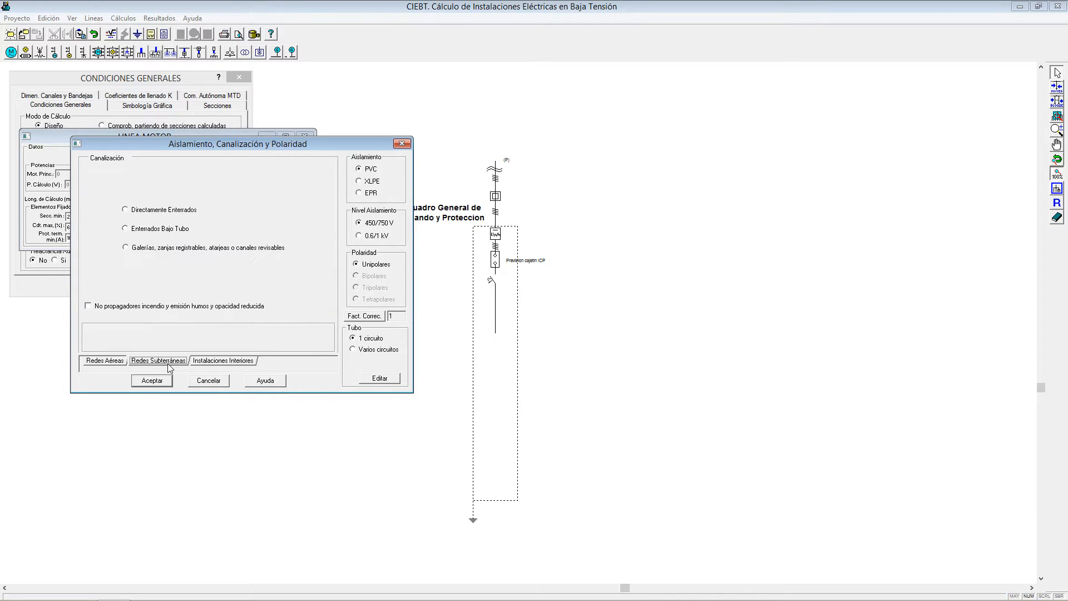
click(115, 362)
click(215, 362)
click(175, 361)
click(120, 361)
click(143, 362)
click(207, 361)
click(163, 361)
click(110, 362)
click(169, 362)
click(222, 362)
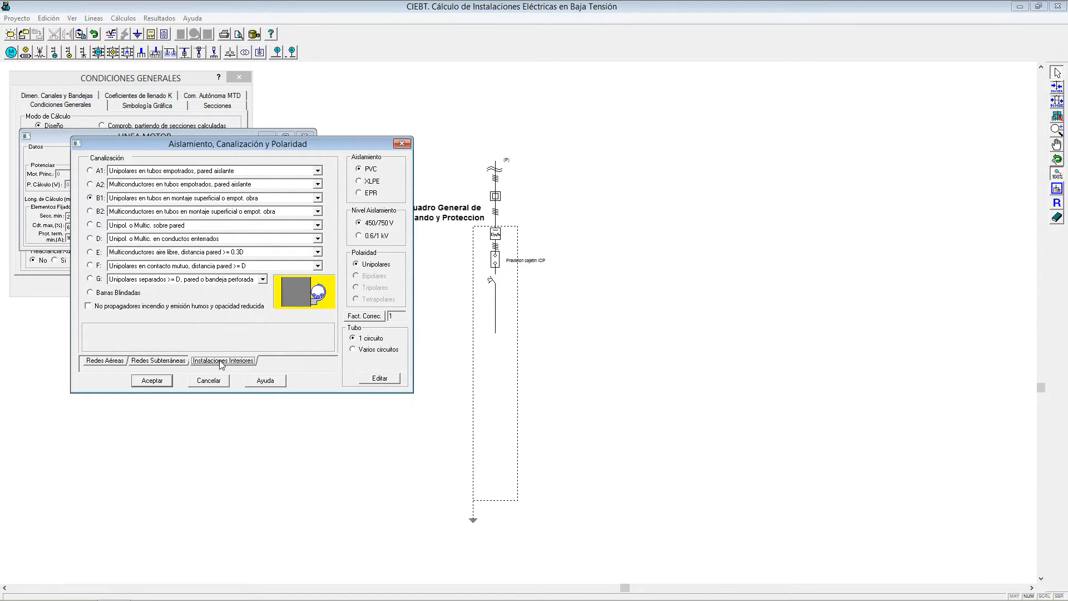
click(173, 362)
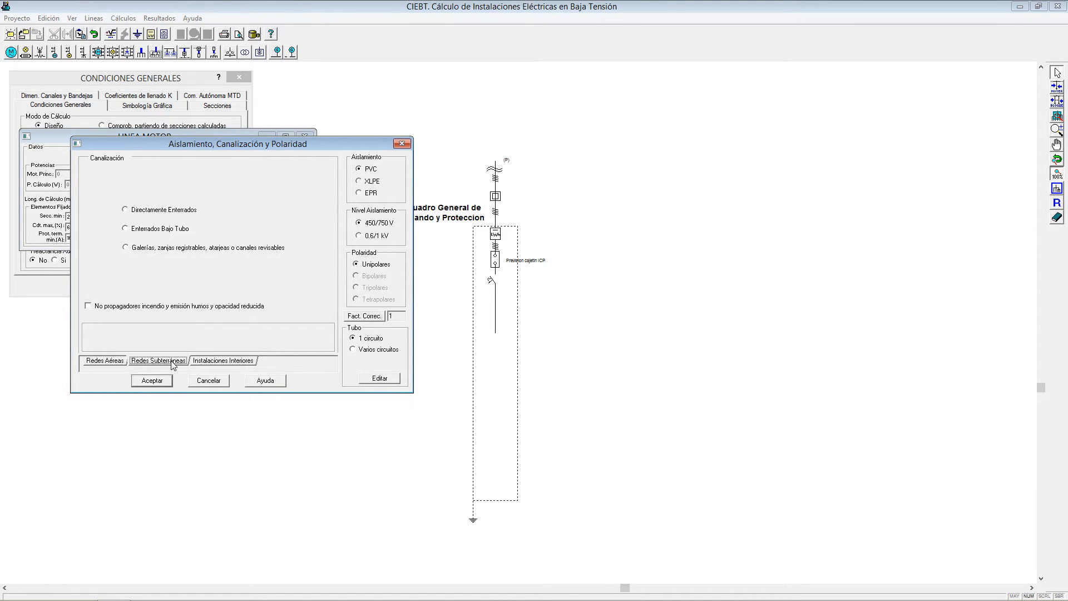
click(116, 363)
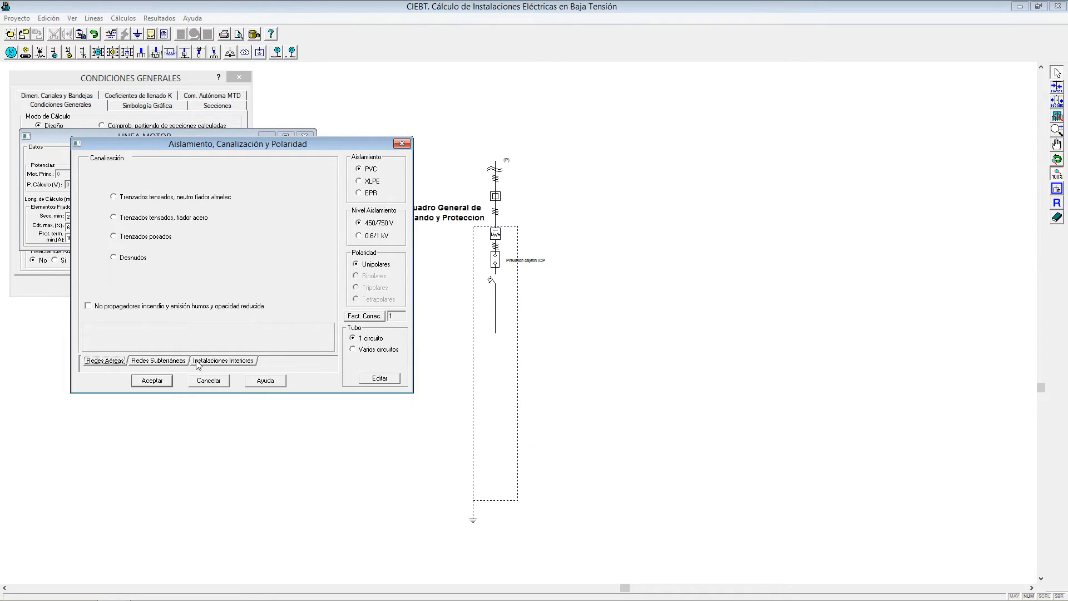
click(171, 360)
click(215, 362)
click(188, 363)
click(117, 361)
click(139, 362)
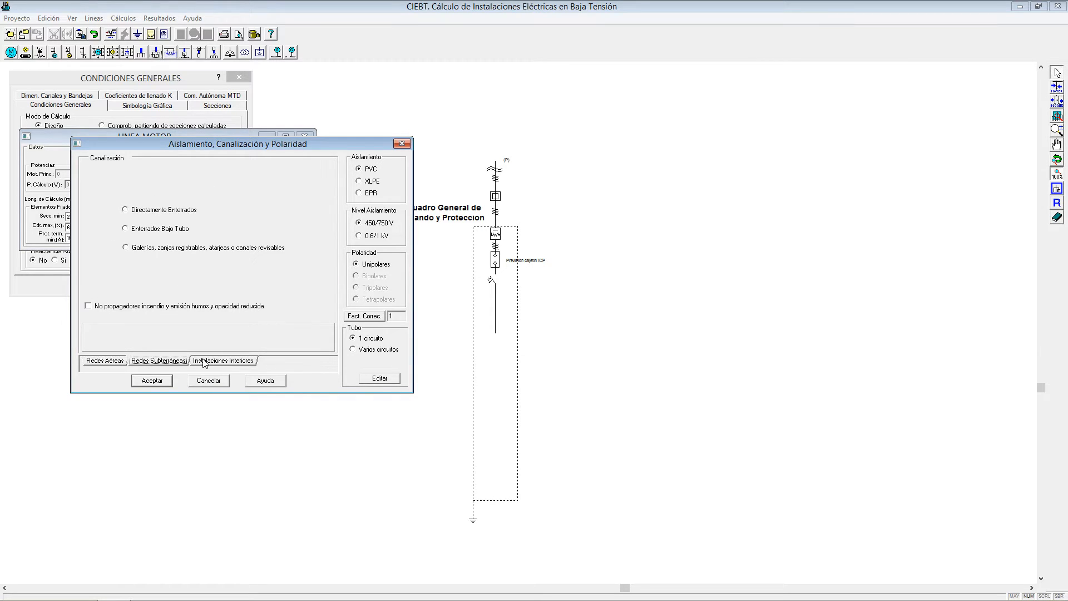
click(205, 362)
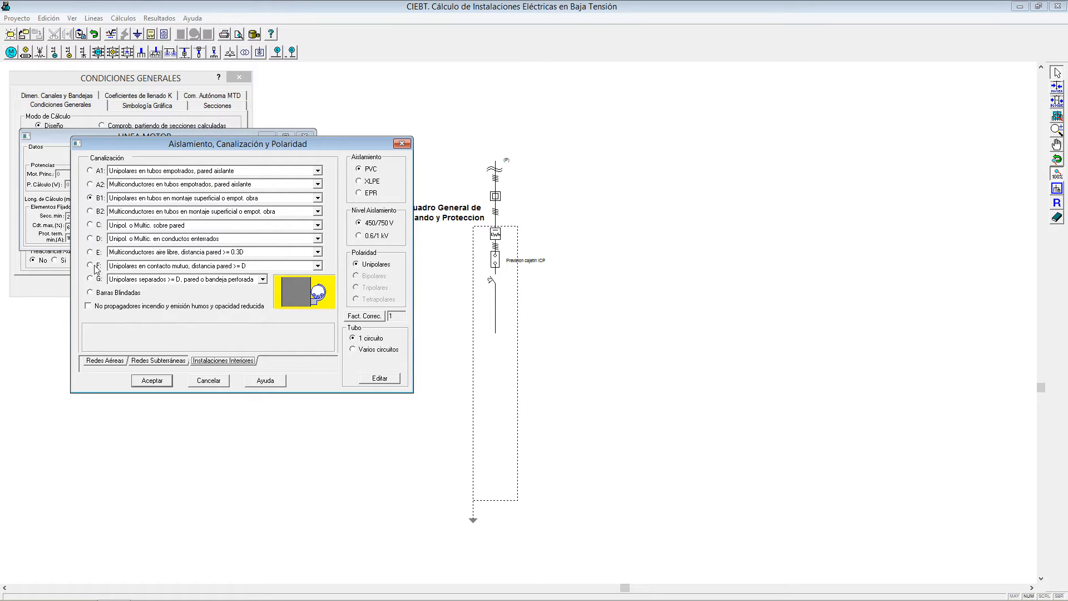
click(180, 362)
click(105, 361)
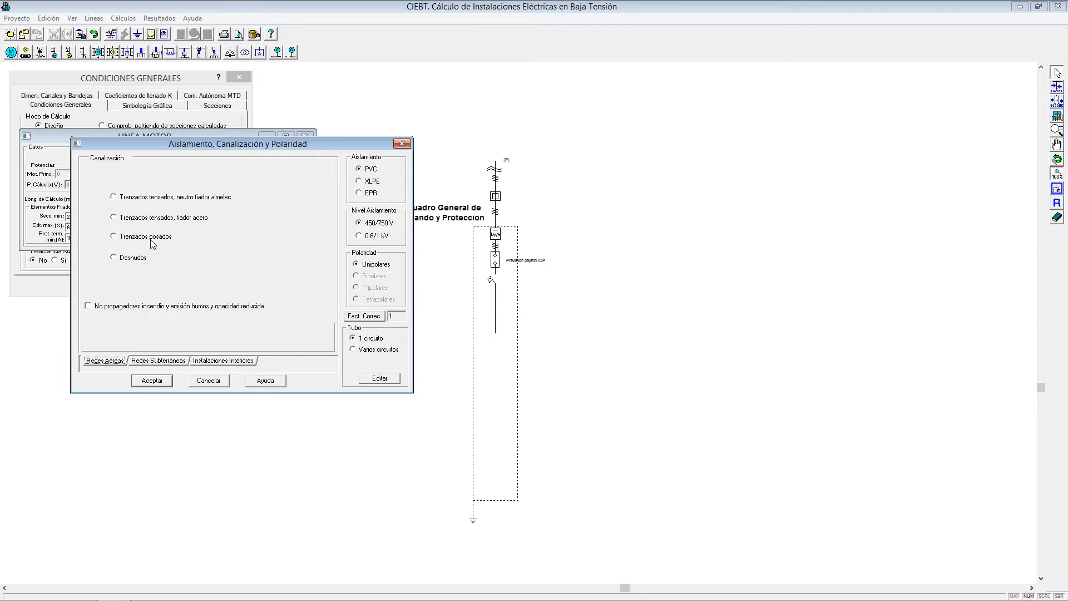
click(182, 362)
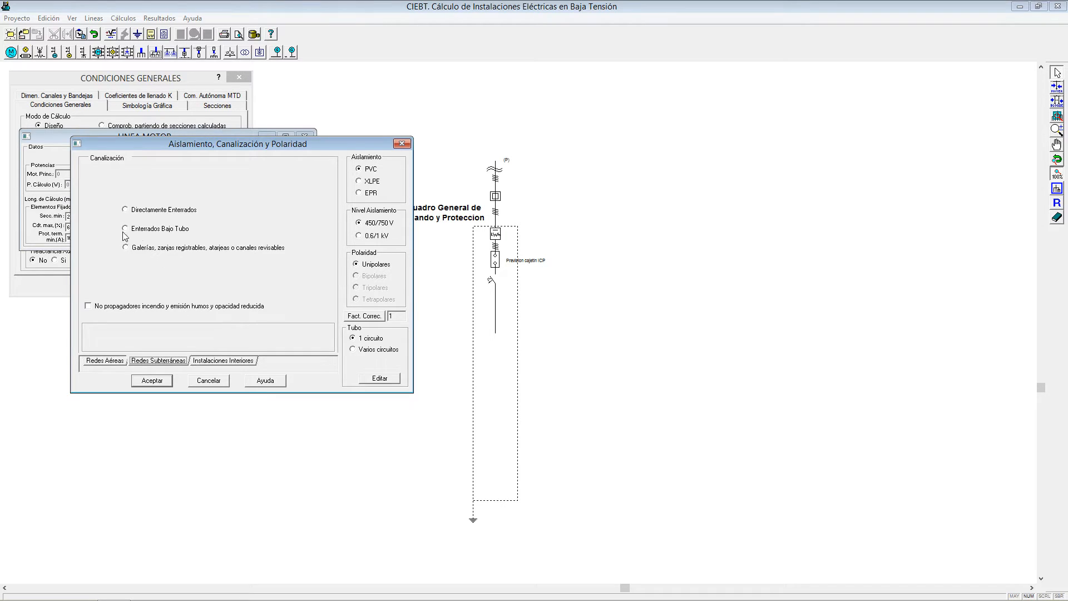
click(213, 381)
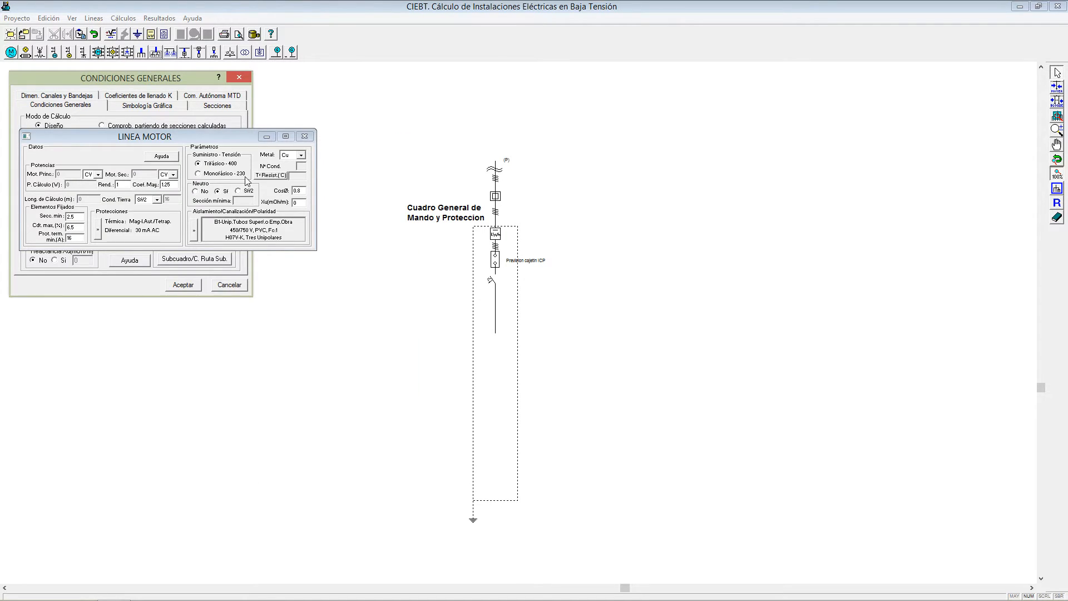
- Review the motor line's insulation, conduit and polarity settings again, cancel them and close the motor line data
click(194, 230)
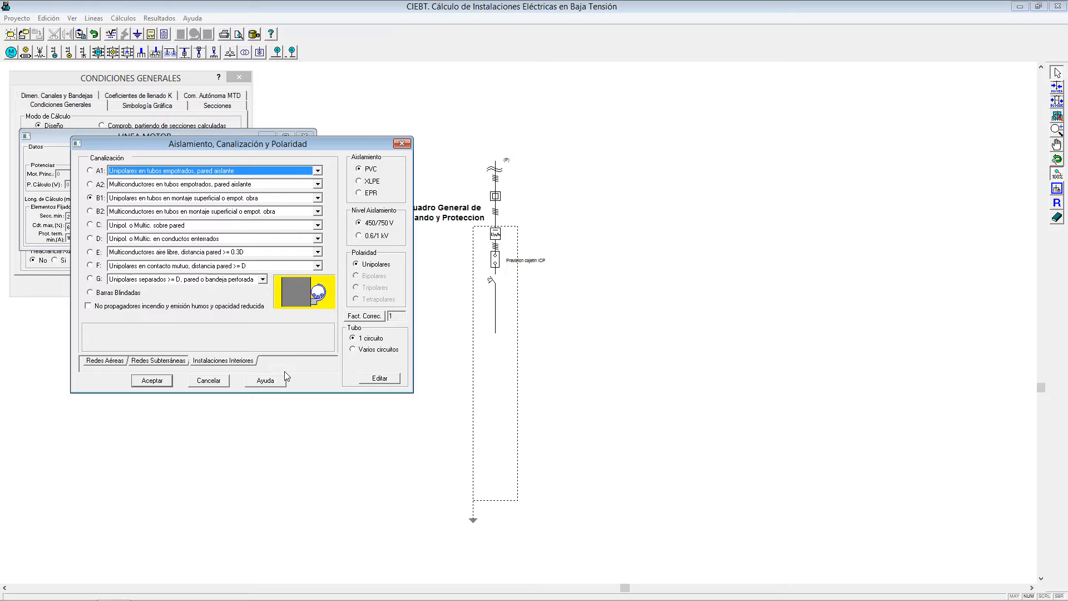
click(217, 380)
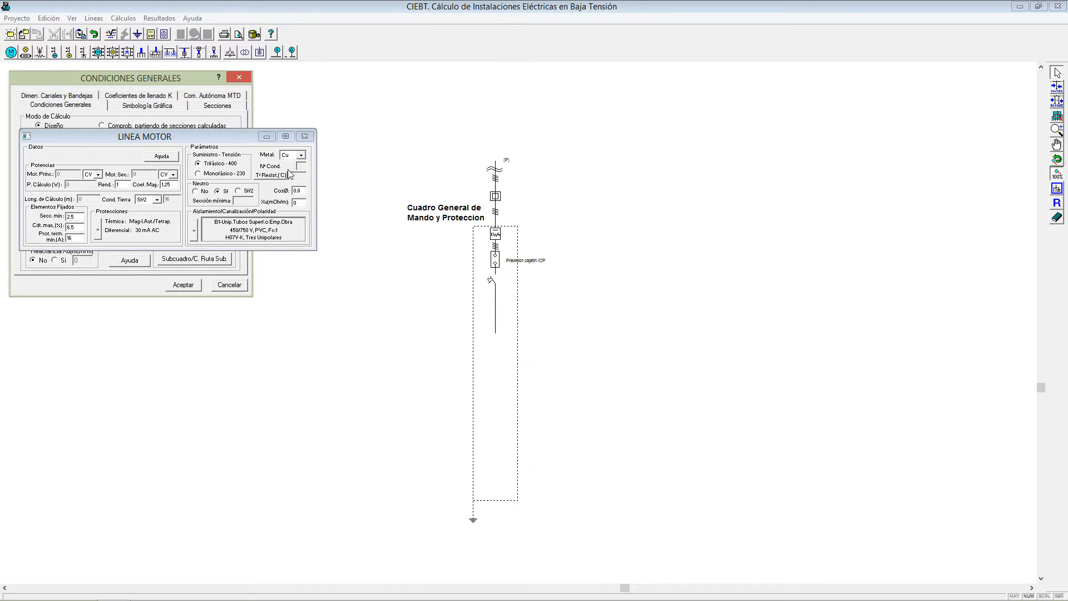
click(305, 136)
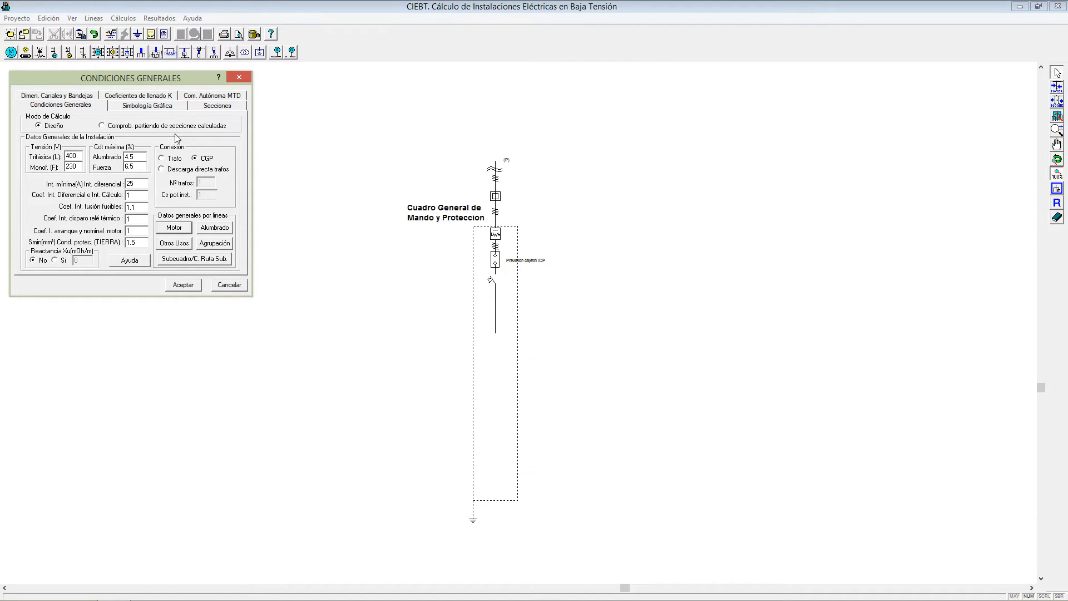
- Review the graphic symbology and the available conductor sections for overhead networks, underground networks and interior installations in the general conditions
click(157, 107)
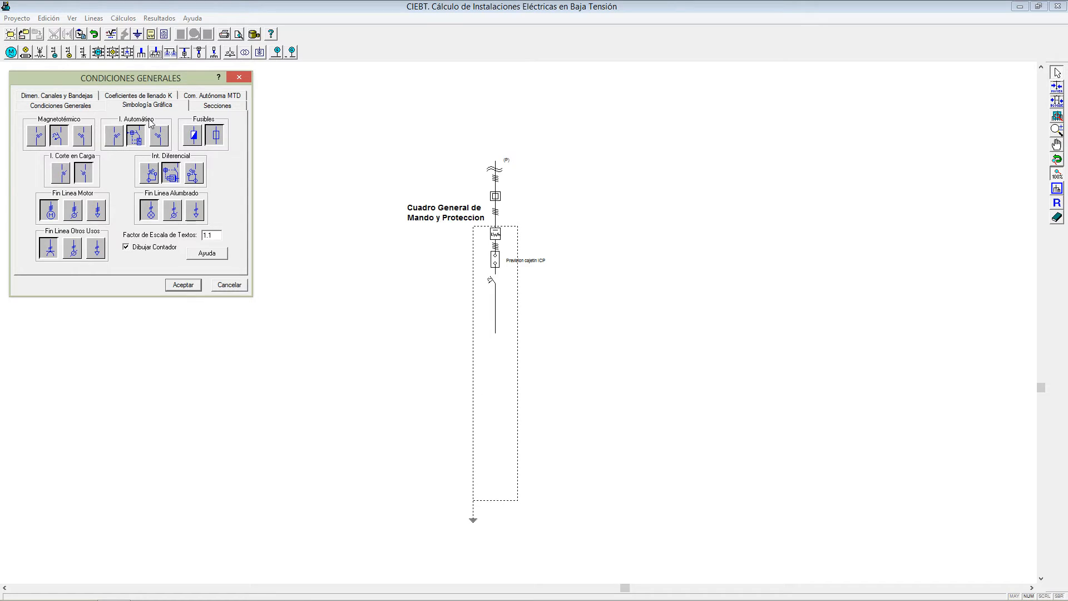
click(229, 107)
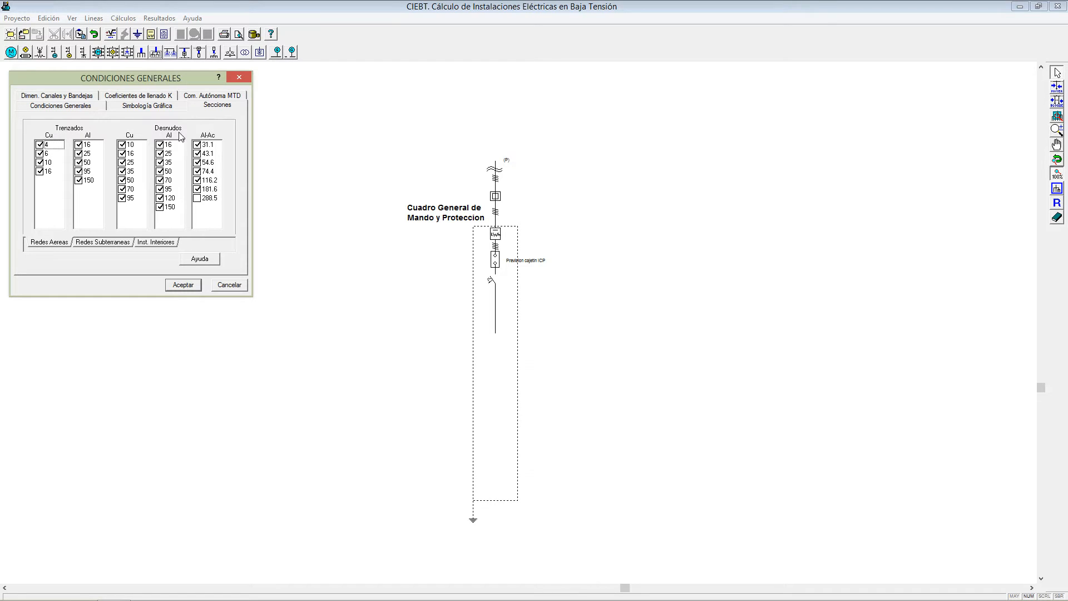
click(118, 244)
click(156, 242)
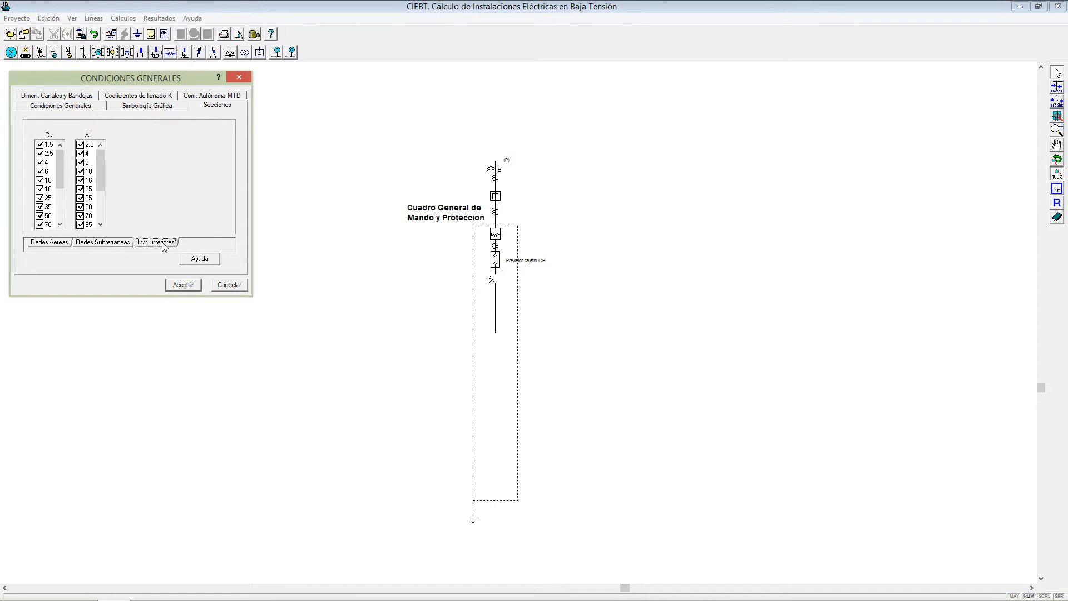
drag(102, 166, 99, 211)
drag(59, 167, 61, 215)
drag(61, 169, 100, 150)
- Review the autonomous community options, fill coefficients K and channel and tray dimensions, and cancel the general conditions
click(201, 97)
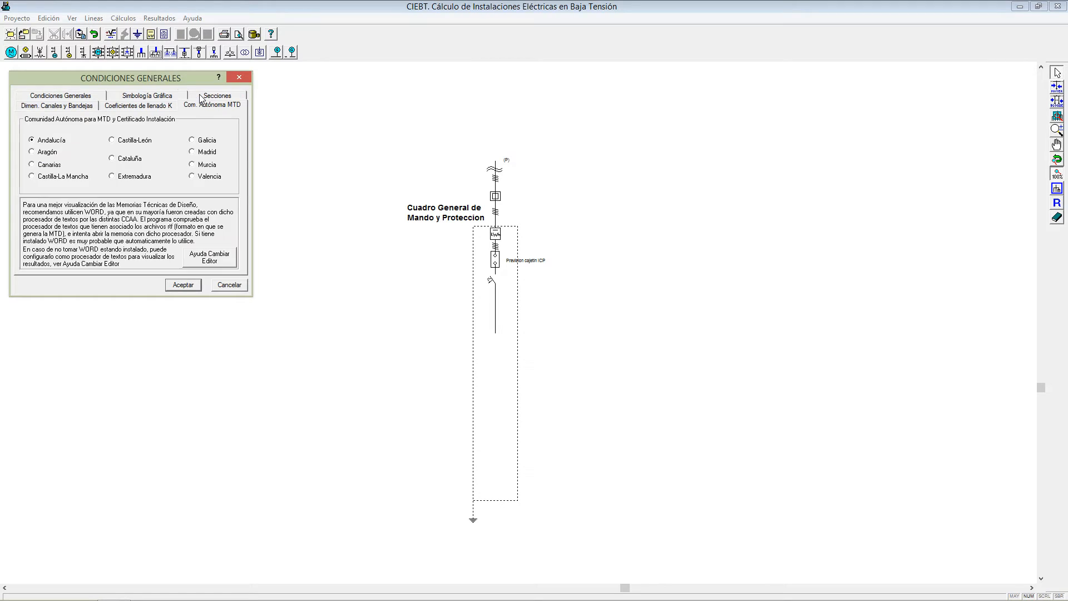
click(134, 144)
click(144, 107)
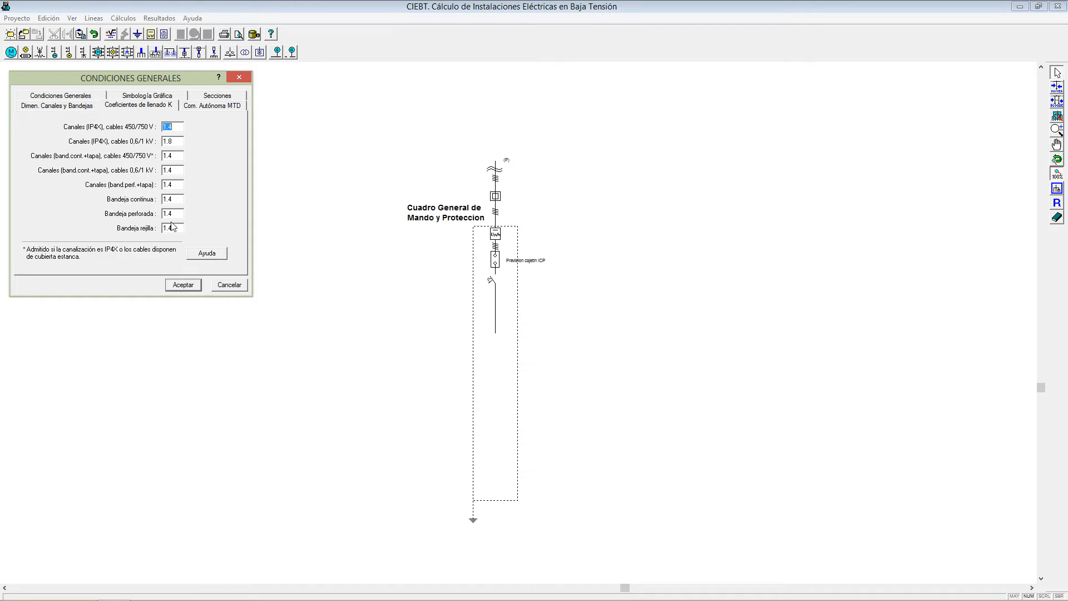
click(46, 109)
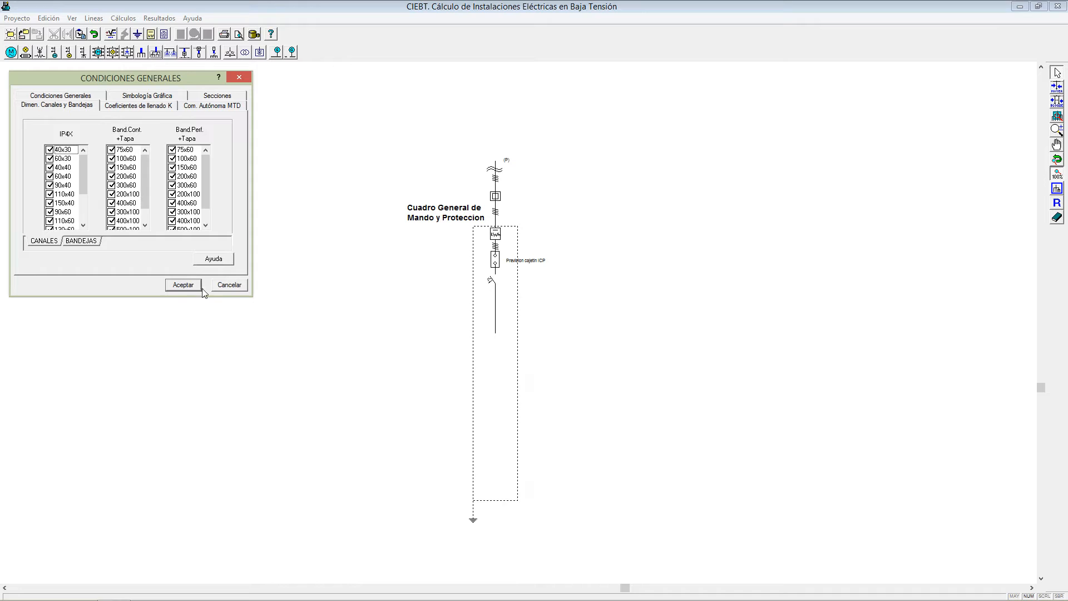
click(226, 286)
- Open the protections table in the project databases and examine the nominal currents listed for the magnetothermic breakers
click(17, 18)
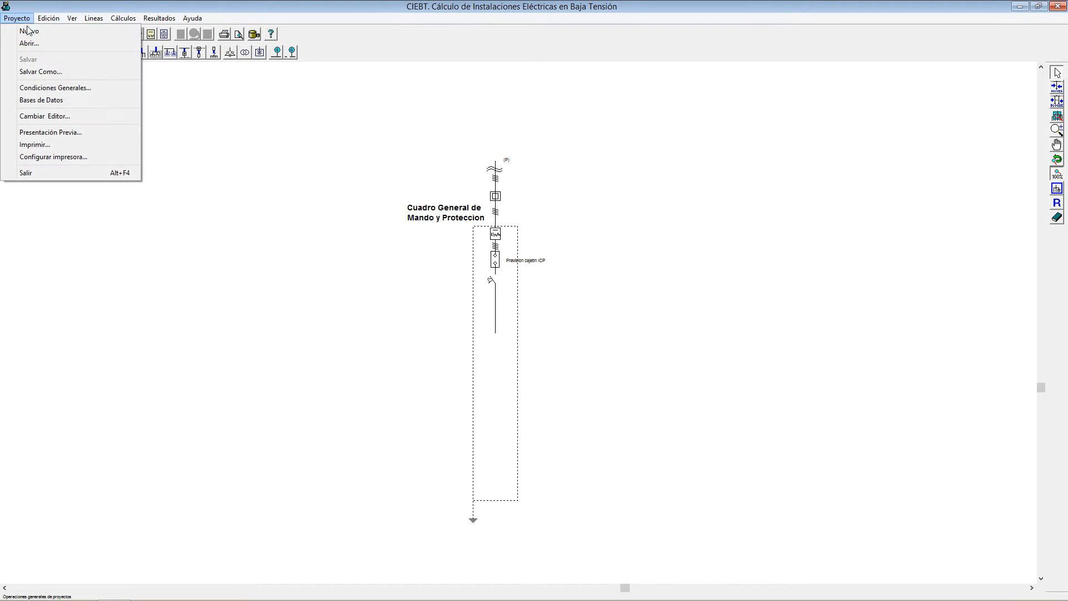
click(61, 100)
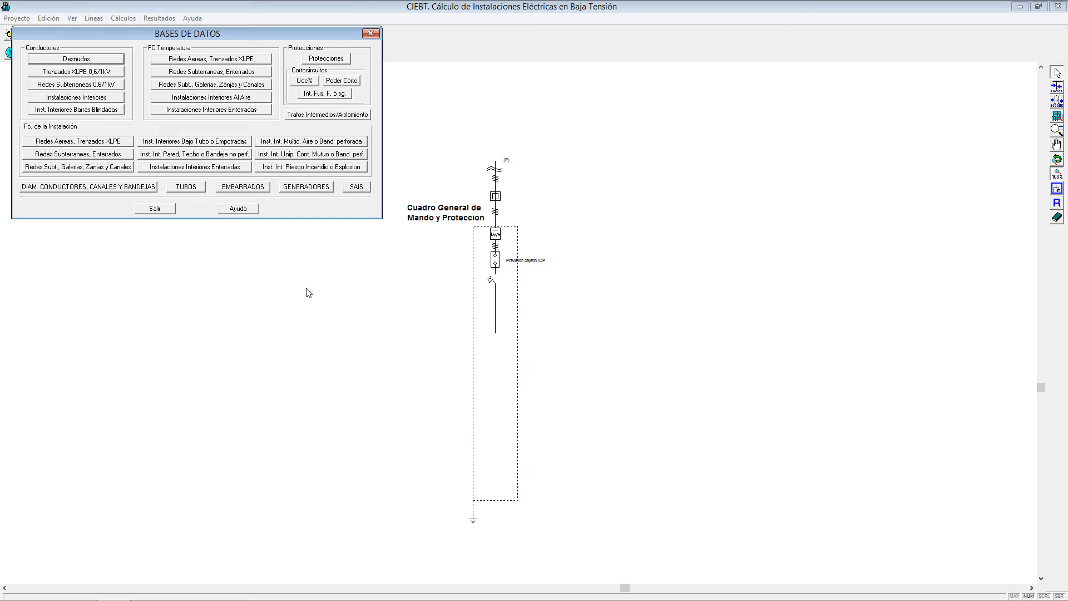
click(326, 59)
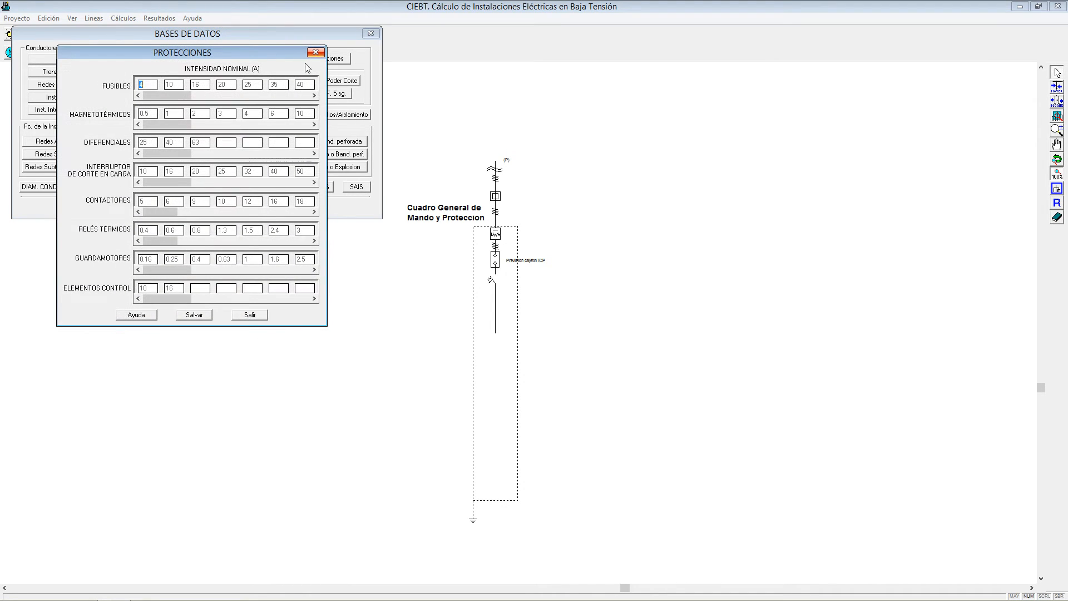
mouse_move(162, 124)
mouse_down()
mouse_move(283, 125)
mouse_move(158, 124)
mouse_up()
drag(166, 114, 184, 114)
double_click(206, 115)
double_click(223, 116)
double_click(260, 117)
double_click(280, 115)
double_click(304, 115)
mouse_move(163, 124)
mouse_down()
mouse_move(270, 131)
mouse_move(168, 127)
mouse_up()
- Examine the nominal currents of the fuses, differentials and load-break switches in the protections database
double_click(148, 85)
double_click(174, 85)
double_click(199, 84)
double_click(148, 142)
double_click(148, 171)
- Add a 1500 A rating at the end of the fuse list and save the protections database
drag(156, 95, 282, 98)
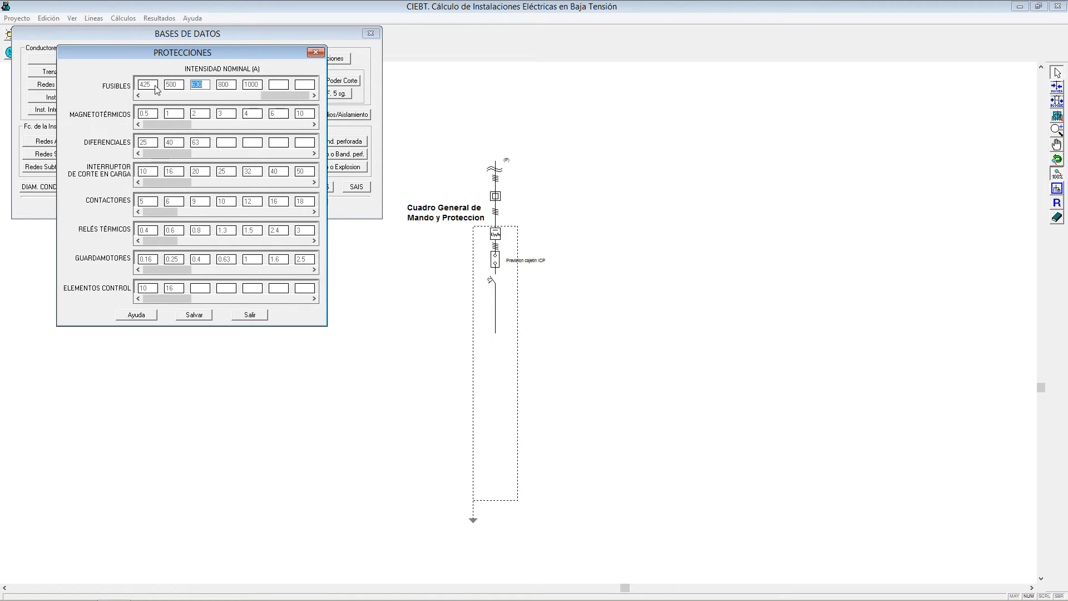
click(275, 86)
text(1500)
click(181, 315)
- Delete the added 1500 A fuse rating, save the protections database and close it
double_click(283, 85)
key(BackSpace)
click(205, 312)
click(526, 349)
click(255, 315)
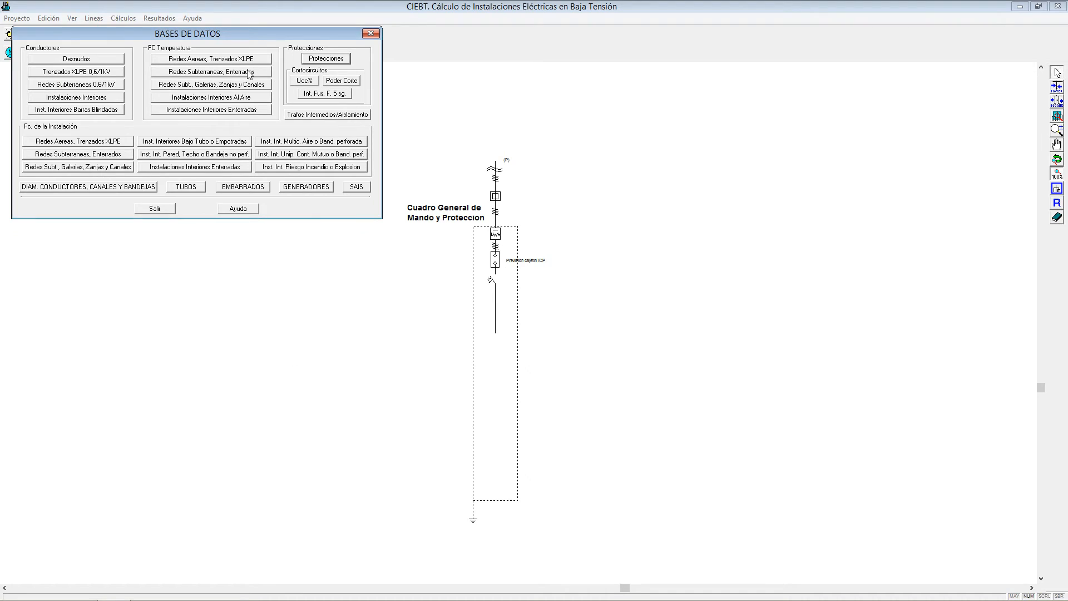
- Review the maximum admissible currents for bare conductors and exit the project databases
click(76, 59)
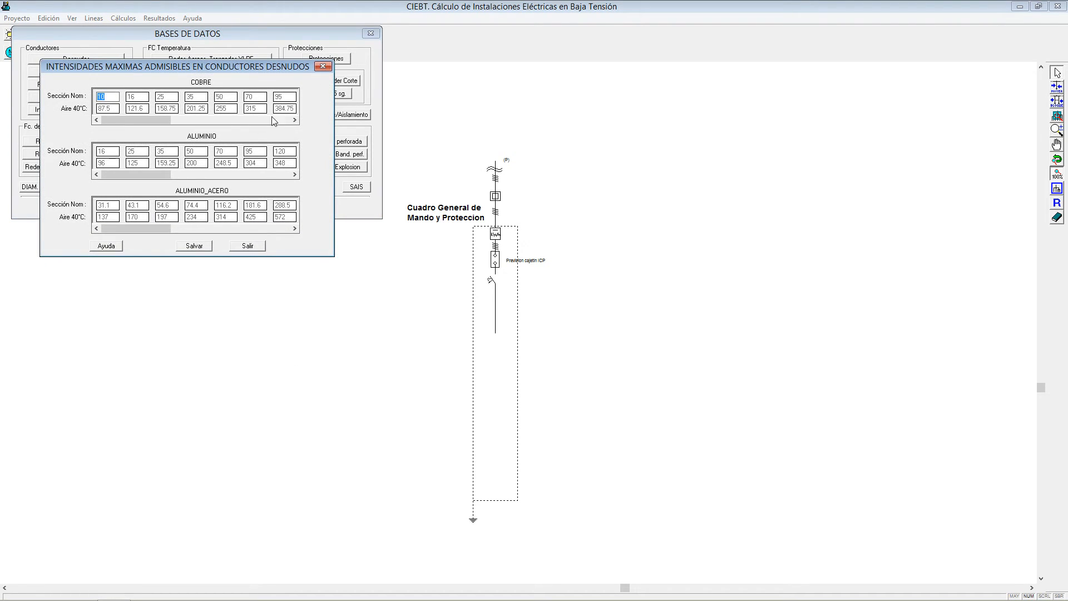
drag(127, 118, 105, 117)
click(324, 67)
click(156, 206)
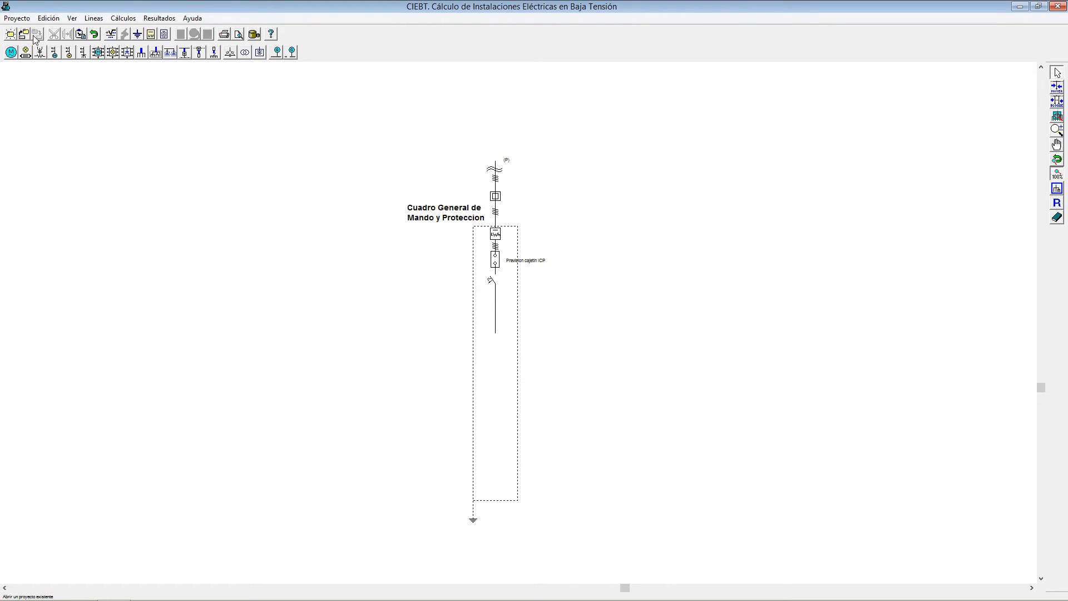
- Run the project calculation, read through the resulting messages and close them
click(111, 35)
mouse_move(216, 157)
mouse_down()
mouse_move(216, 167)
mouse_move(215, 136)
mouse_up()
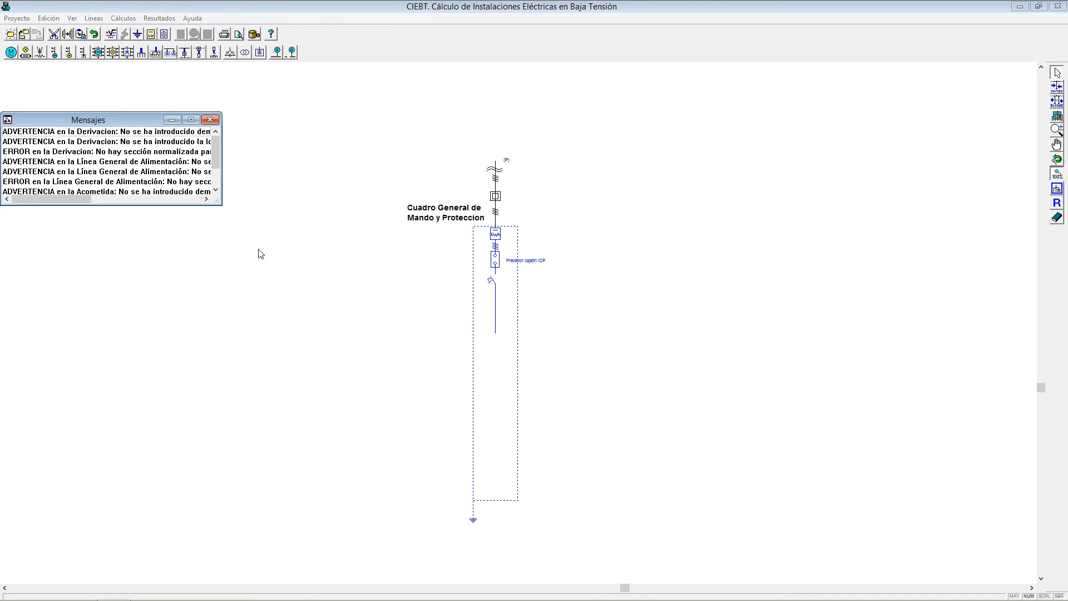
click(212, 120)
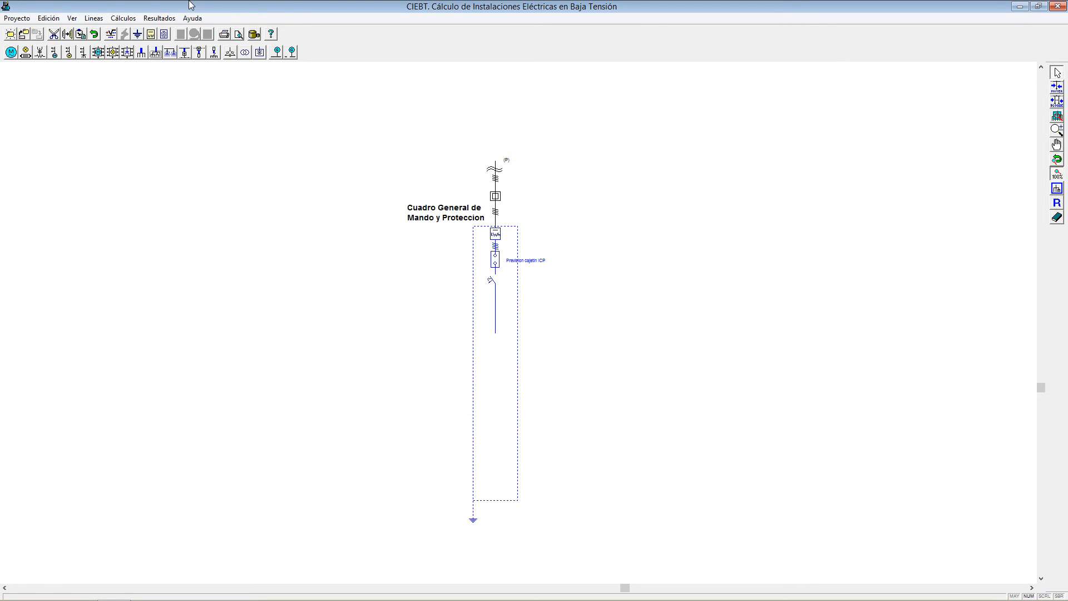
click(129, 20)
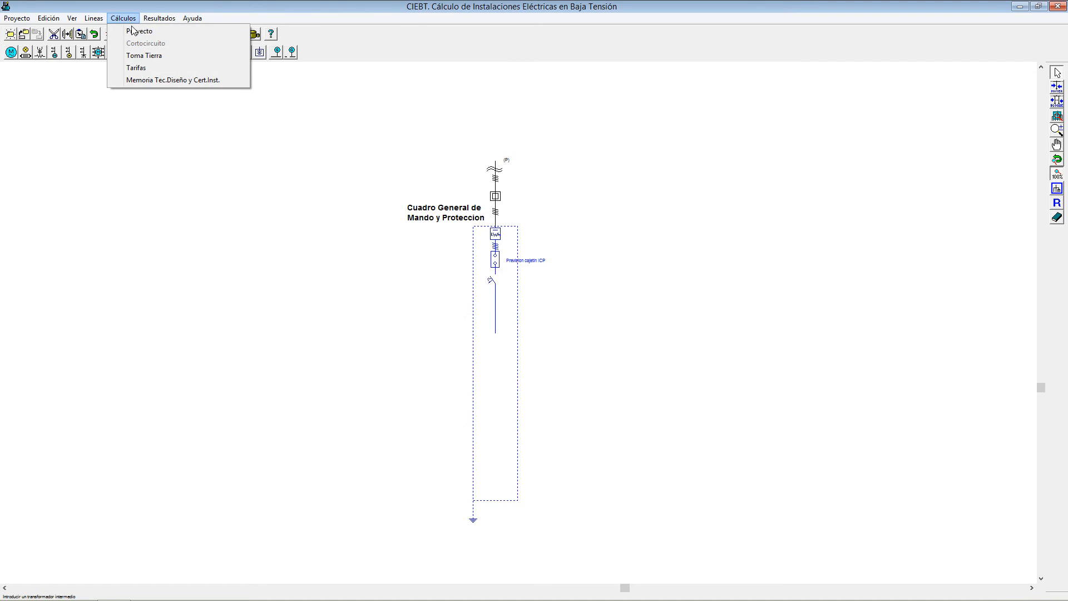
mouse_move(156, 18)
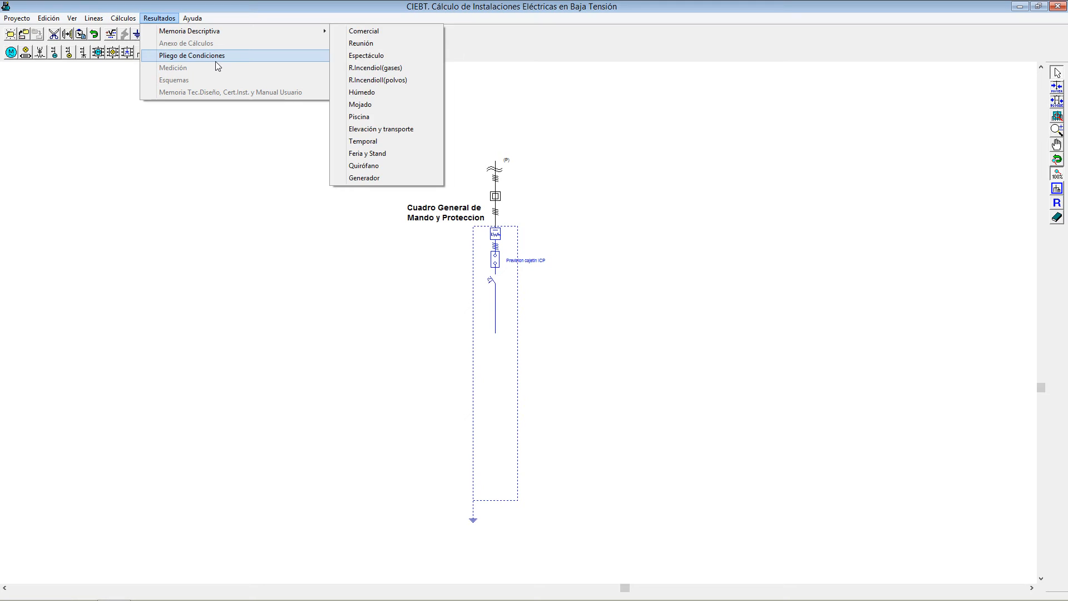
click(229, 4)
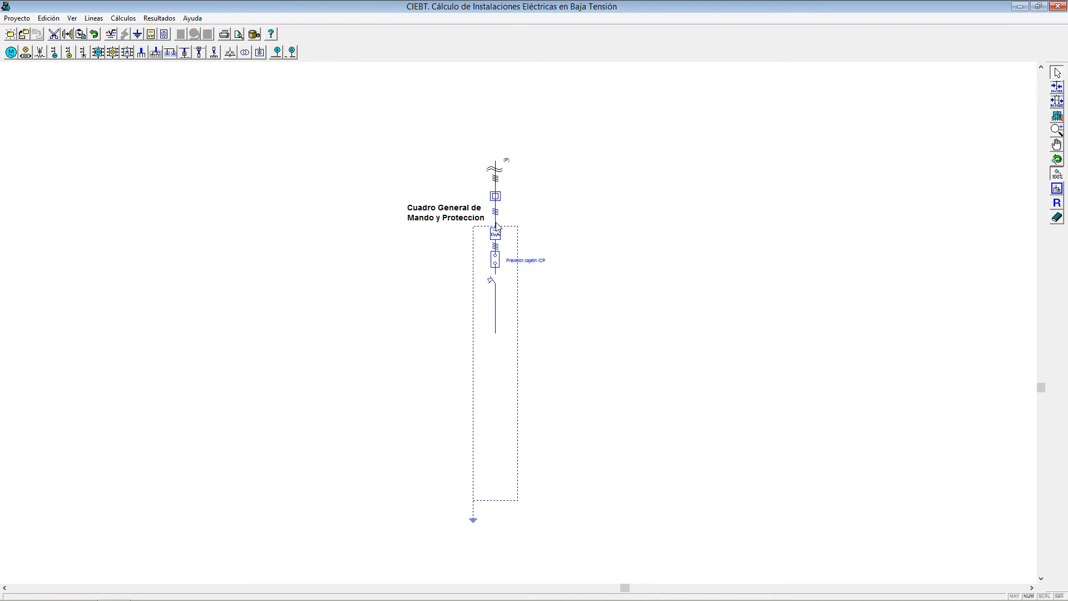
- Review the data of the service connection (Acometida) in the single-line diagram and close it without changes
click(189, 54)
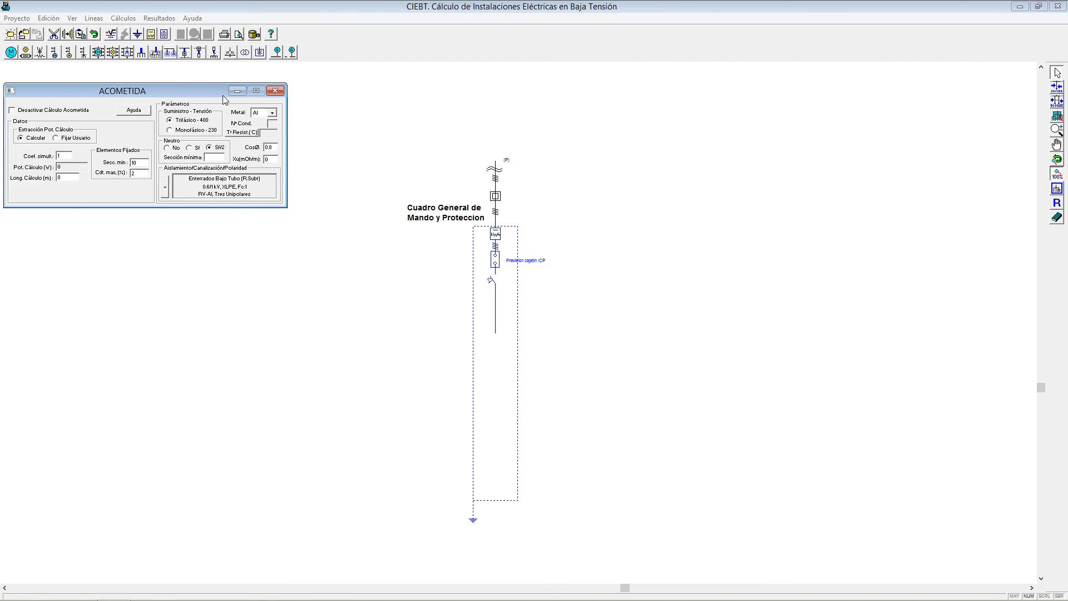
click(277, 92)
double_click(498, 175)
drag(277, 83, 277, 84)
click(275, 91)
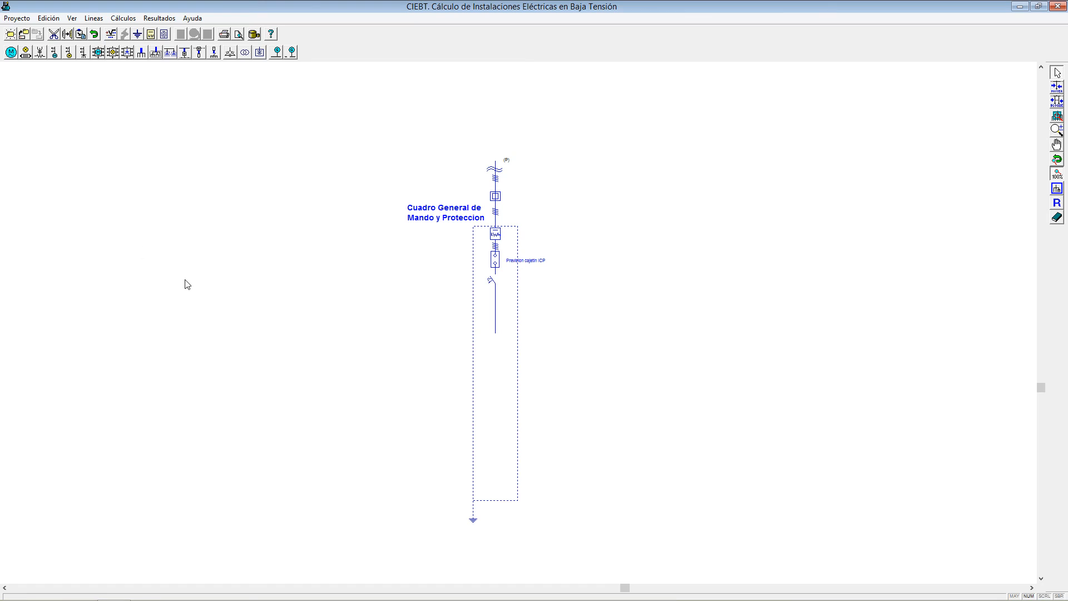
- Insert a motor line in the diagram, below and to the left of the main supply line, and review its data
click(11, 54)
click(409, 439)
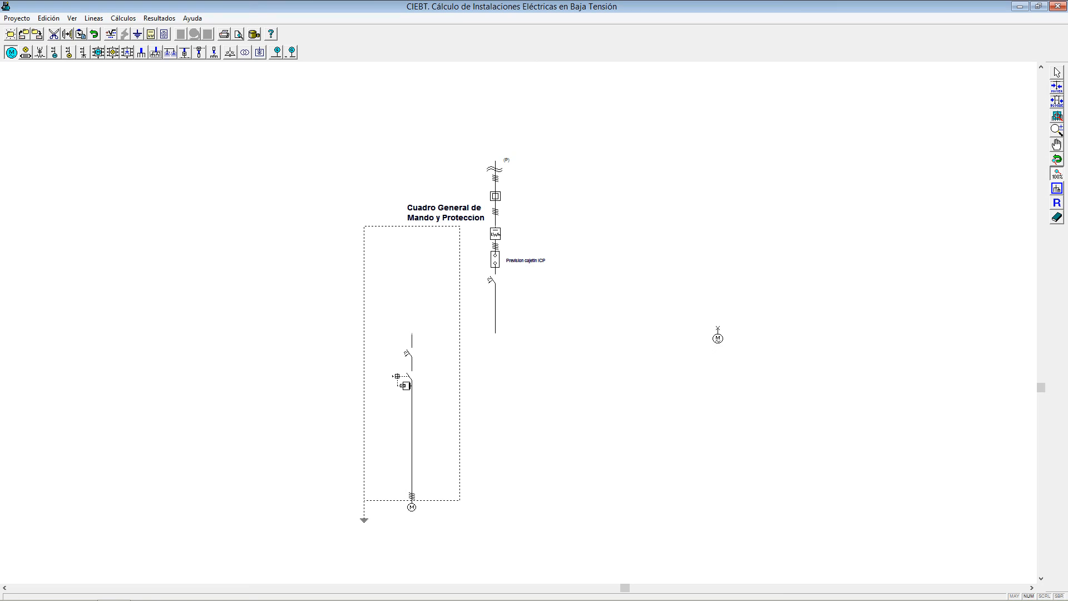
click(1057, 72)
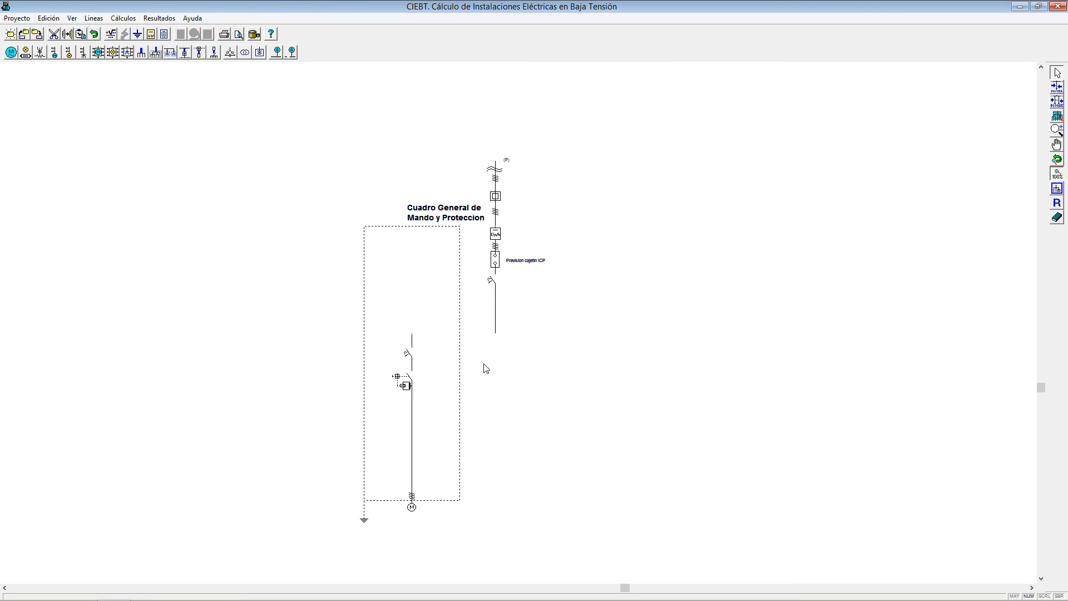
double_click(410, 361)
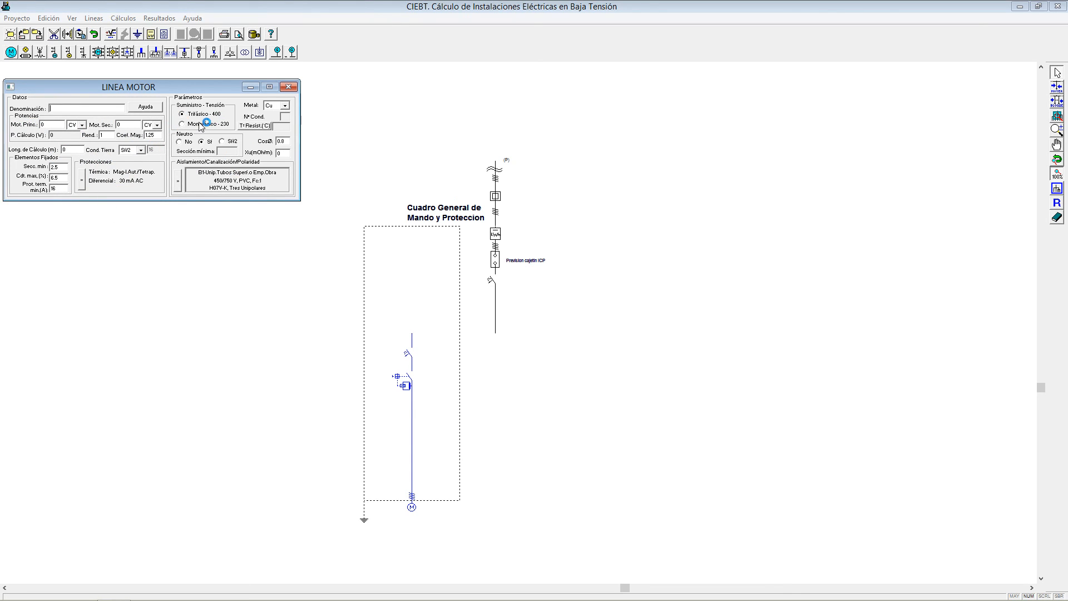
click(288, 88)
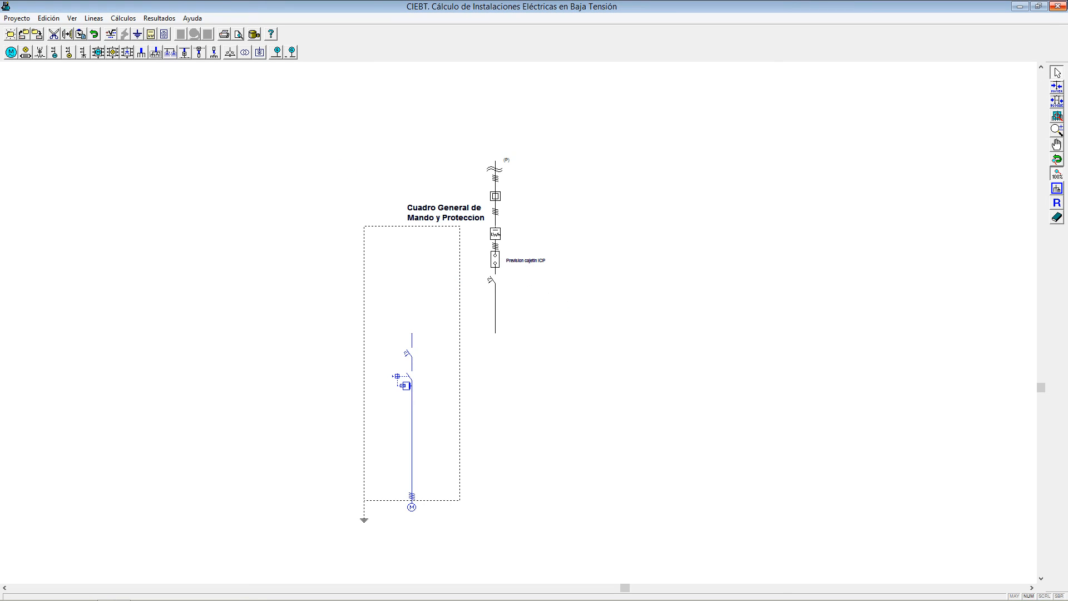